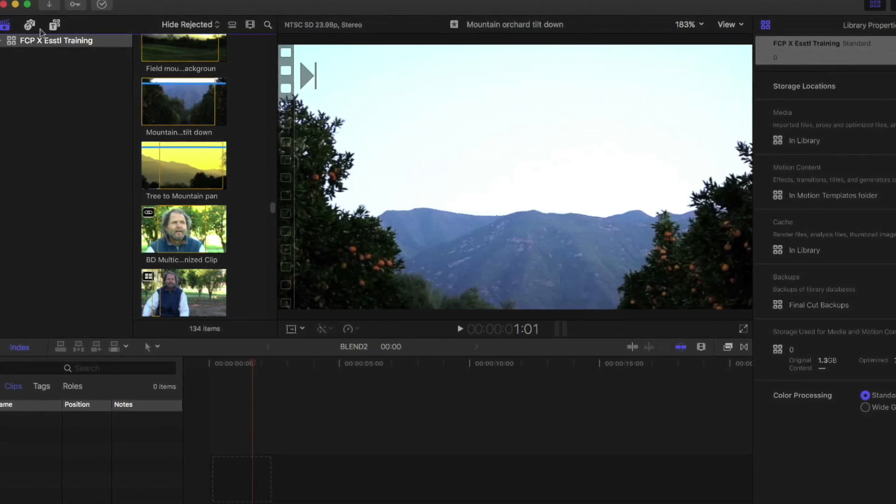
Look through the iTunes and GarageBand audio sources and the Titles and Generators collections, and return to the library's clips.
left_click(29, 27)
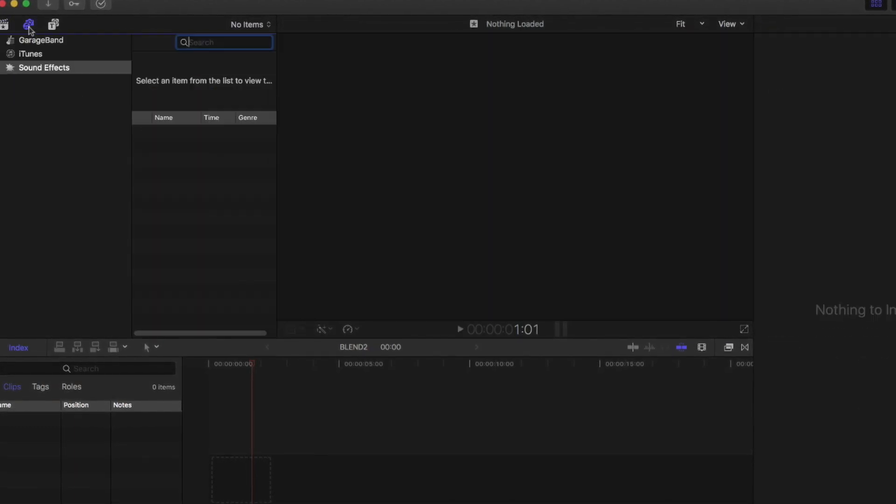
left_click(33, 54)
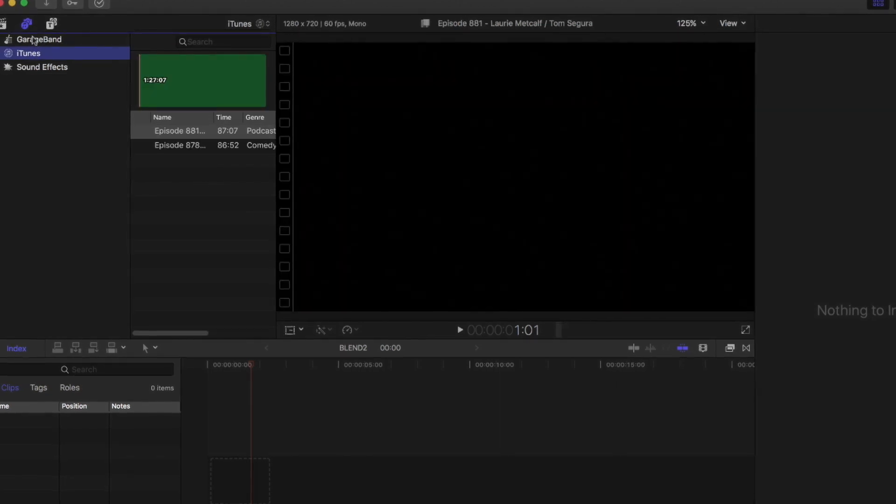
left_click(35, 40)
left_click(50, 24)
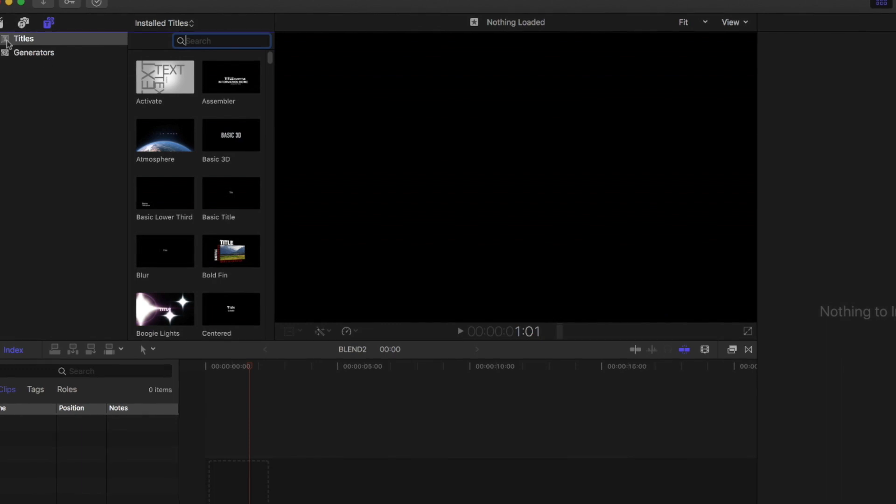
left_click(4, 54)
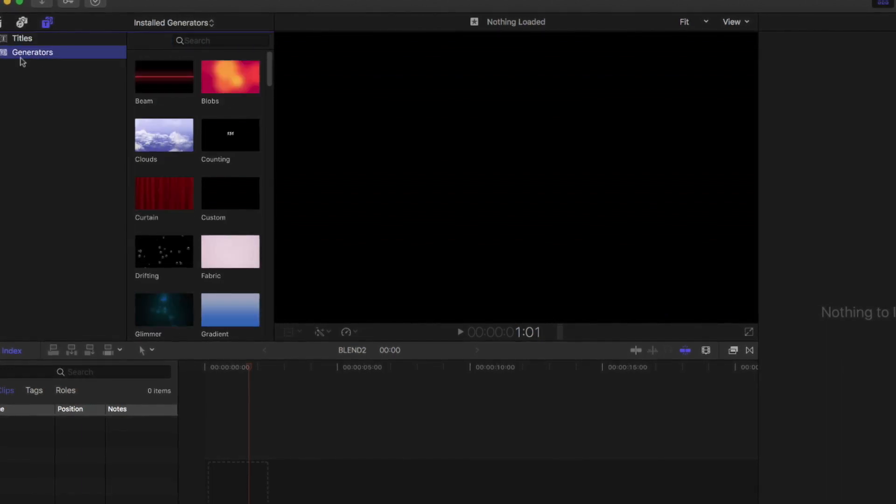
scroll(223, 212, "down", 5)
scroll(220, 216, "up", 6)
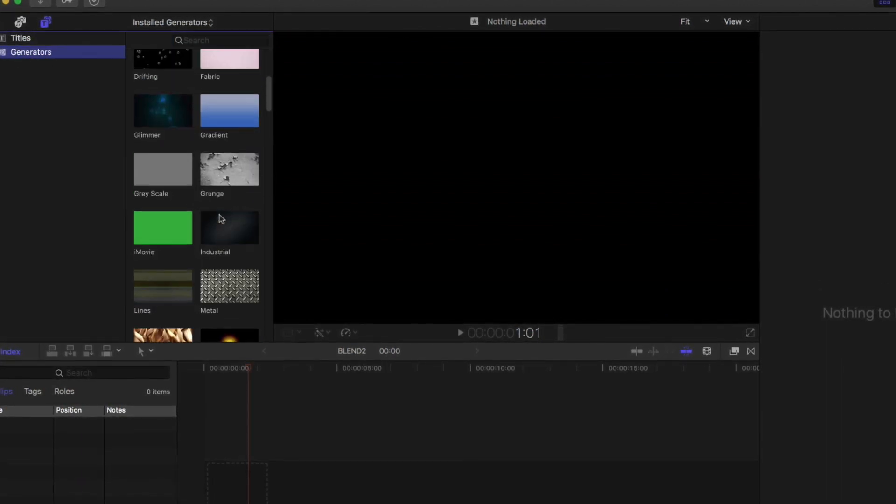
left_click(16, 39)
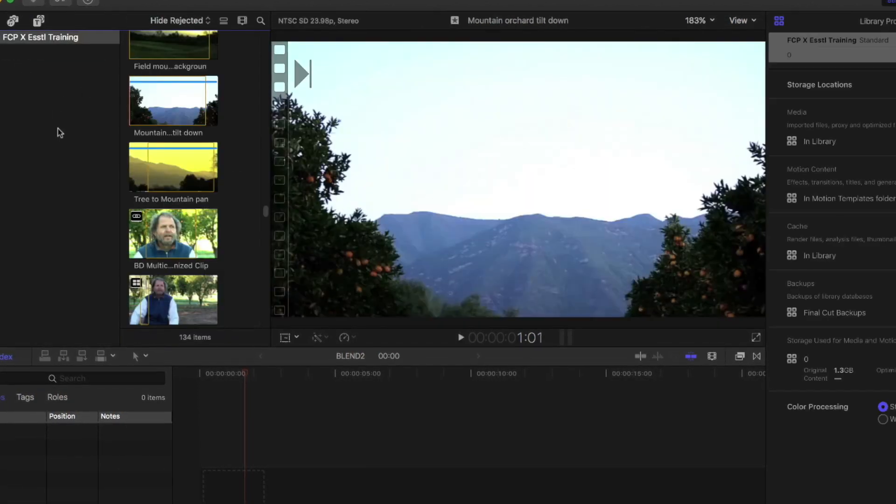
Insert a range of about 12:11 from the Tree to Mountain pan clip into the BLEND2 timeline and delete the gap before it.
scroll(223, 170, "up", 2)
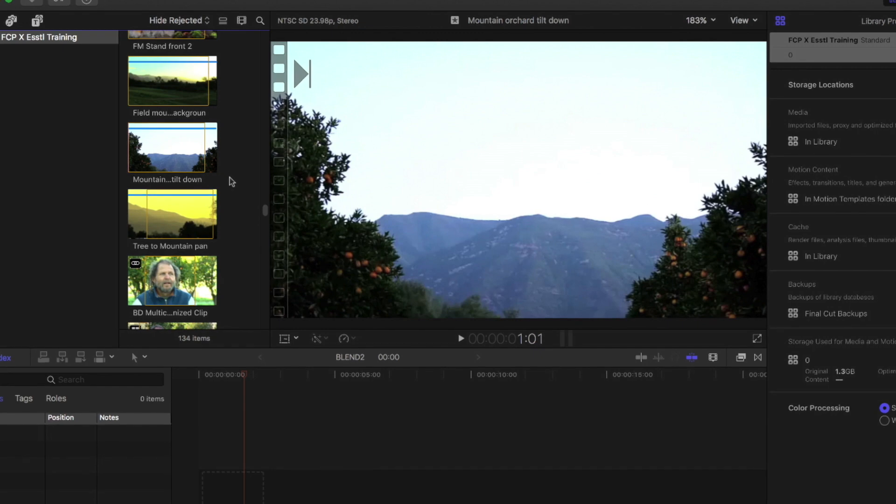
left_click(229, 177)
left_click(220, 217)
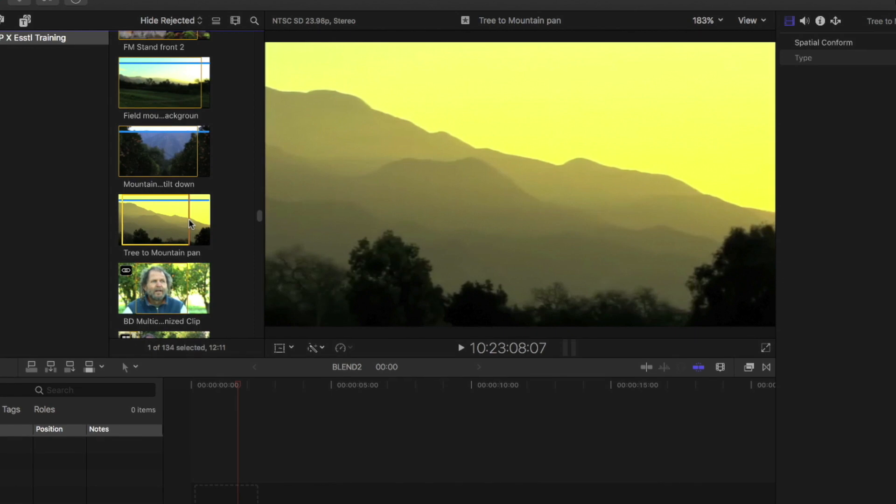
key("w")
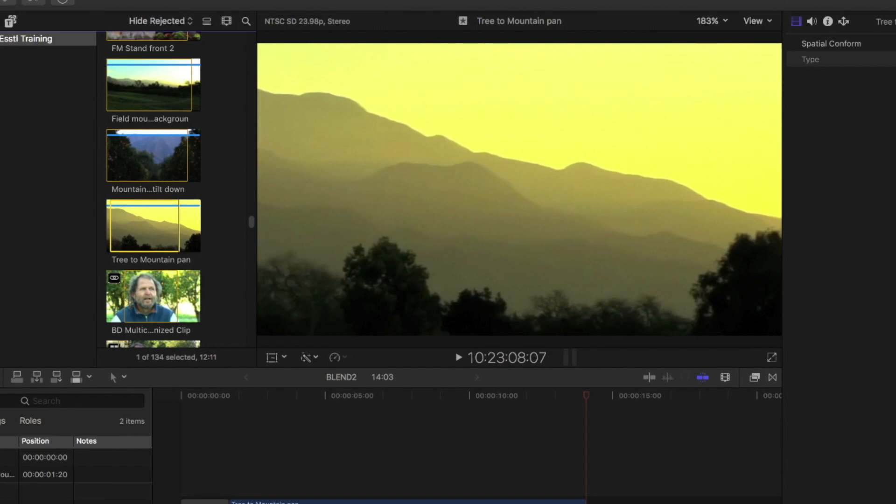
left_click(204, 502)
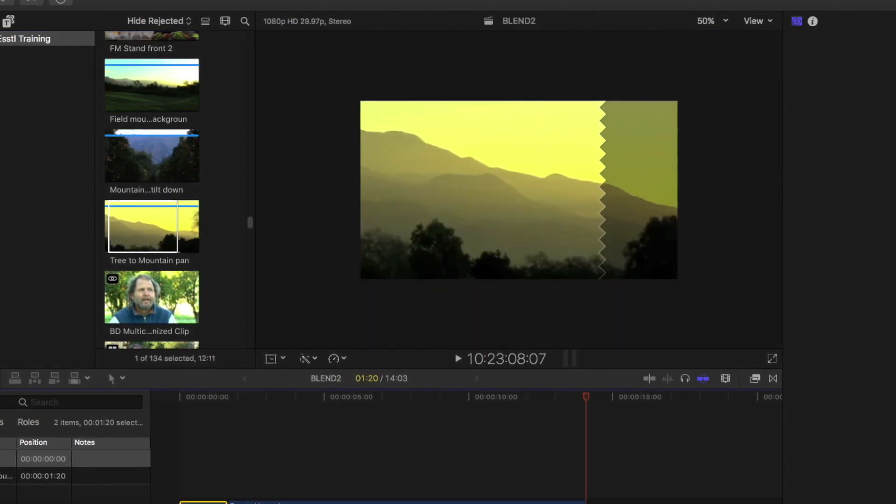
key("Delete")
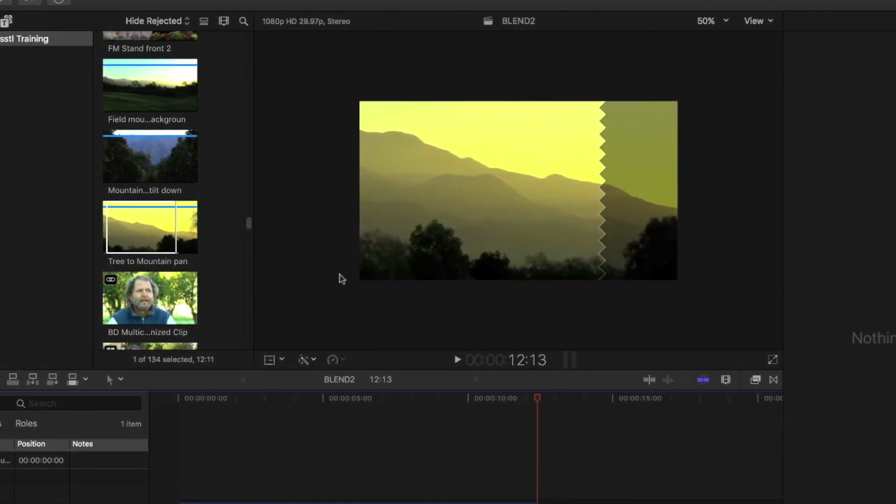
Select a range of about 12:14 from the Mountain orchard tilt down clip and place it beneath Tree to Mountain pan in the timeline.
scroll(218, 131, "up", 2)
scroll(218, 125, "up", 1)
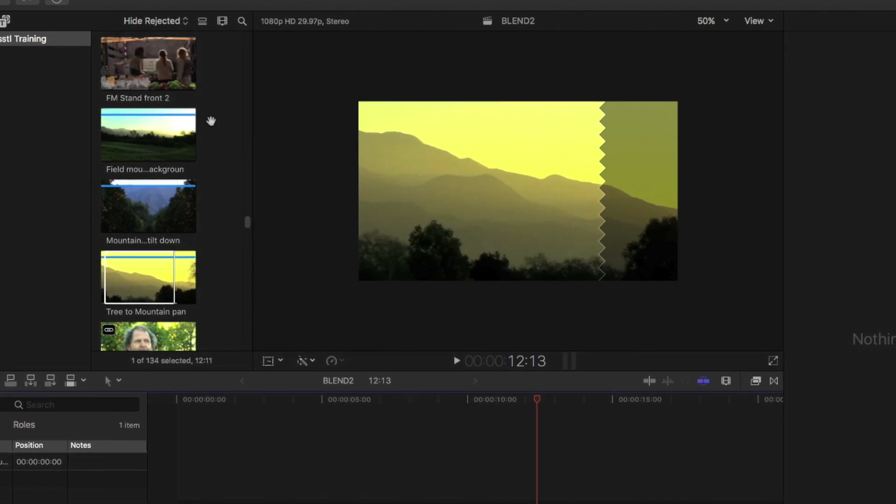
left_click(223, 208)
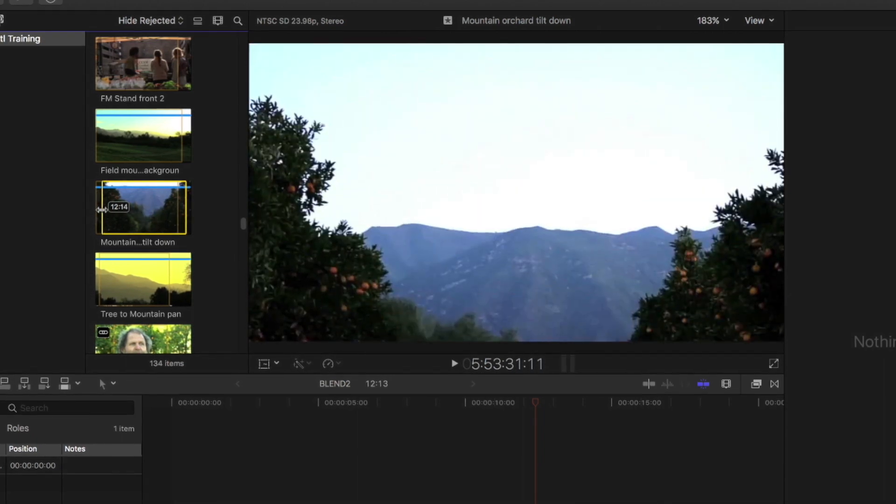
left_click(115, 208)
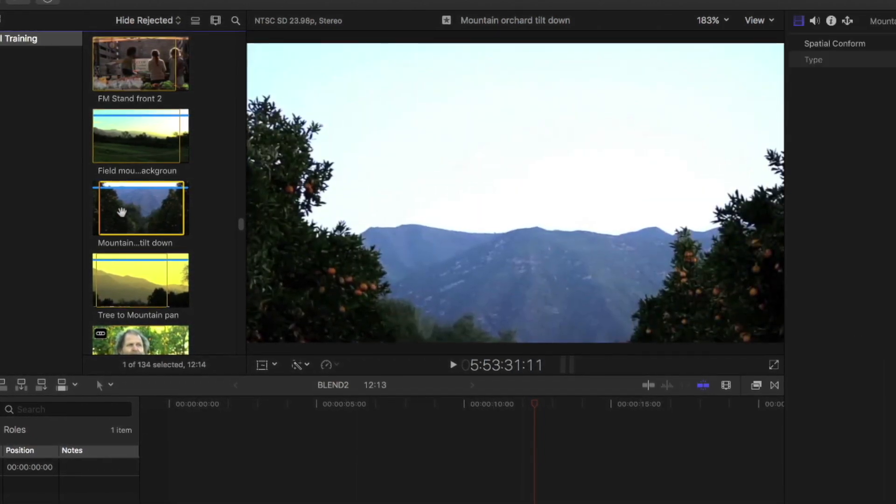
mouse_move(138, 210)
left_mouse_down()
mouse_move(156, 372)
mouse_move(186, 444)
left_mouse_up()
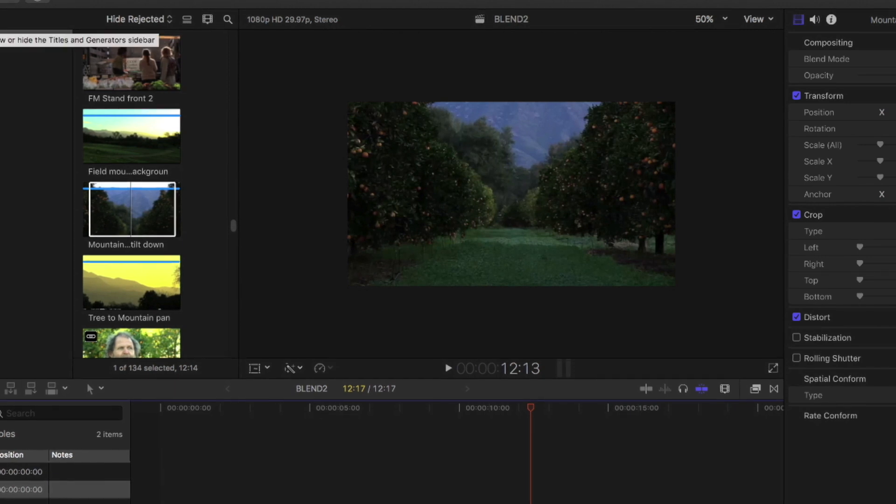
Add a Basic Title above the clips at the timeline start and extend it to a duration of 12:13.
left_click(3, 21)
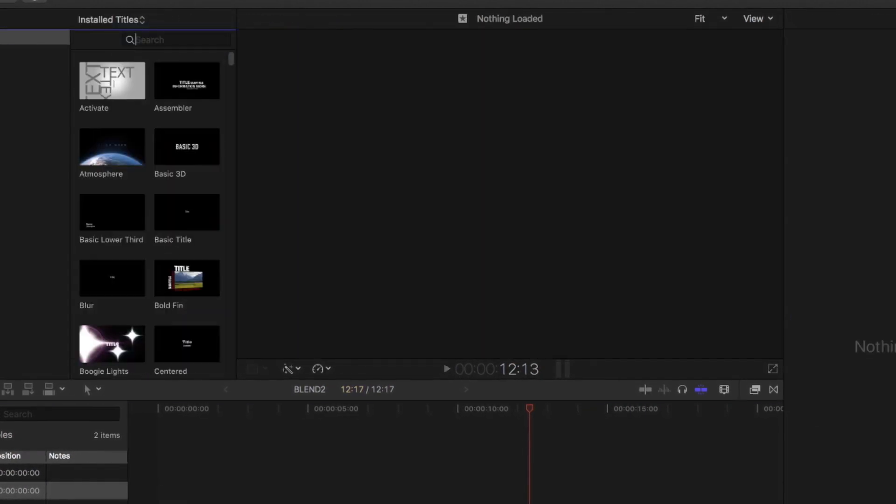
left_click(189, 226)
left_click_drag(181, 212, 154, 498)
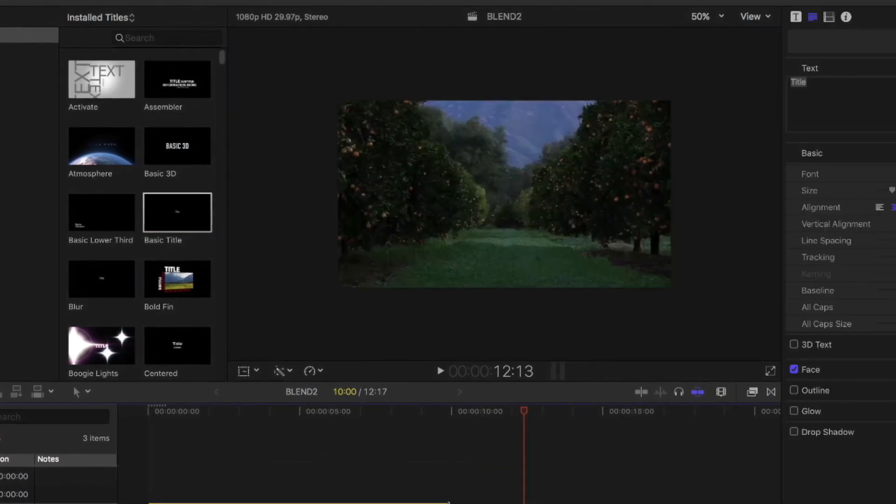
left_click_drag(452, 502, 521, 502)
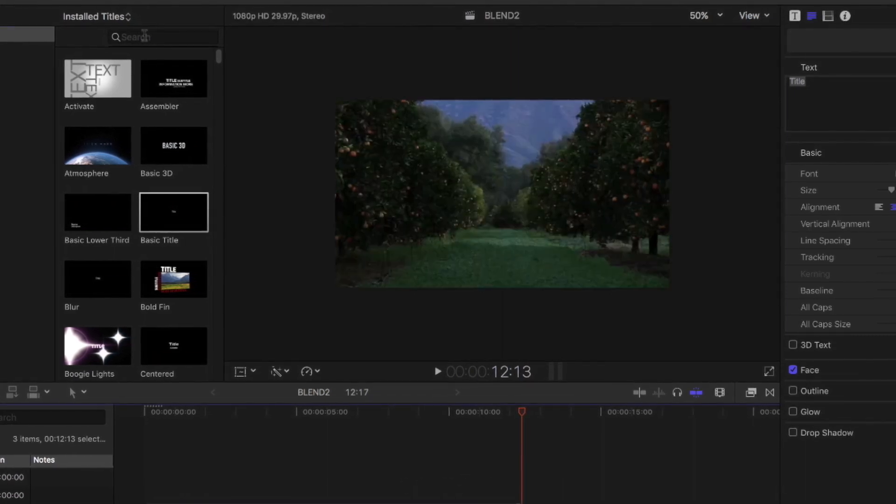
Search the installed titles for "basic", clear the search and look through the full list of titles.
left_click(144, 35)
type("based")
key("BackSpace")
key("BackSpace")
type("ic")
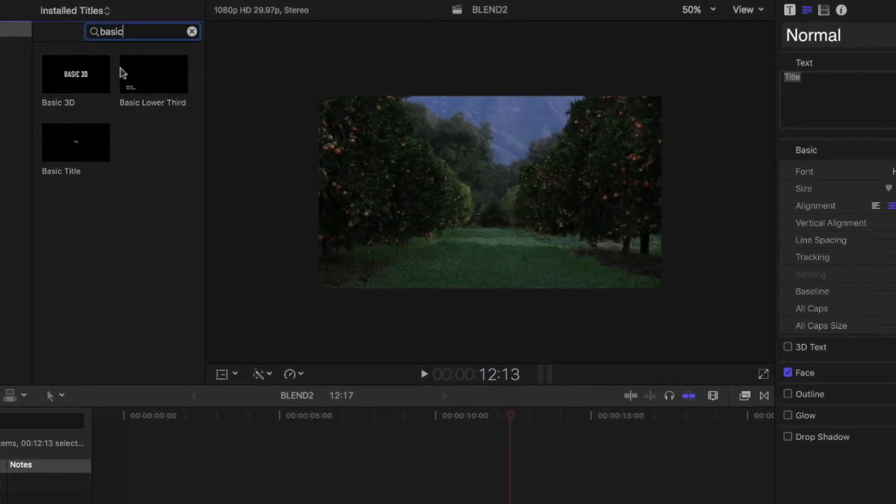
left_click(192, 32)
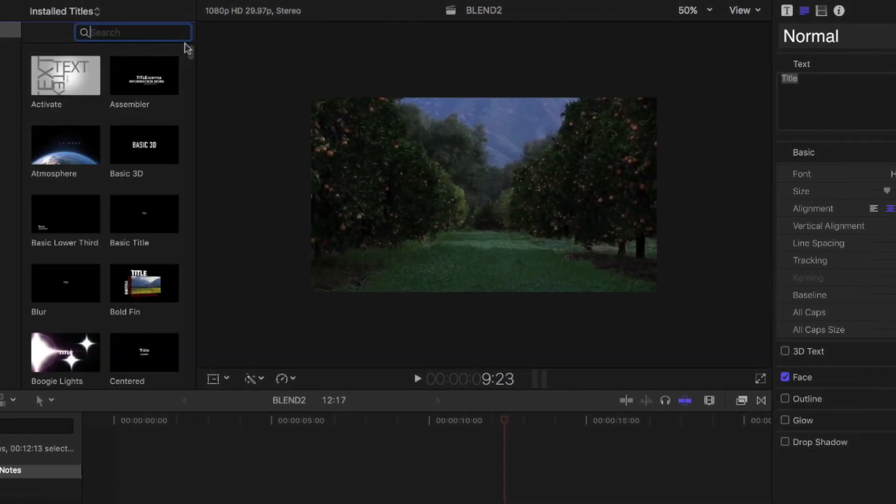
scroll(77, 154, "down", 3)
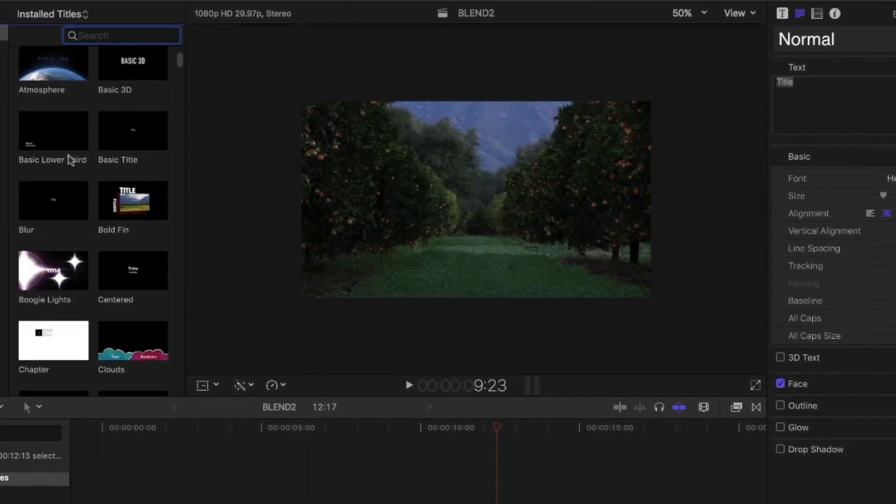
scroll(65, 159, "up", 3)
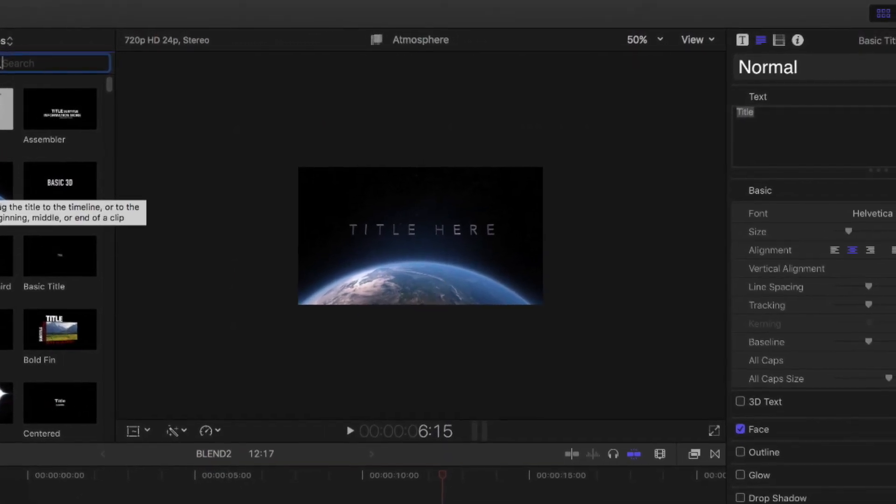
Replace the Basic Title's placeholder text with SUN at size 288, with the playhead over the clips.
left_click(467, 464)
left_click_drag(455, 472, 263, 488)
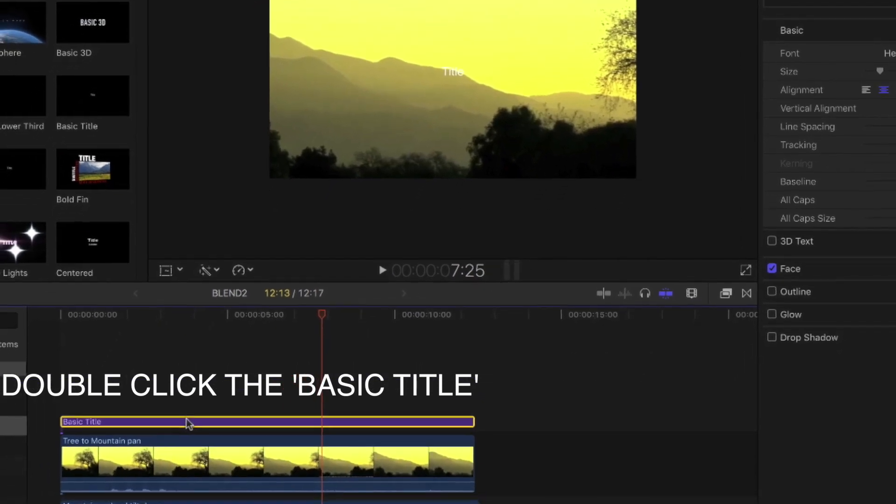
double_click(186, 422)
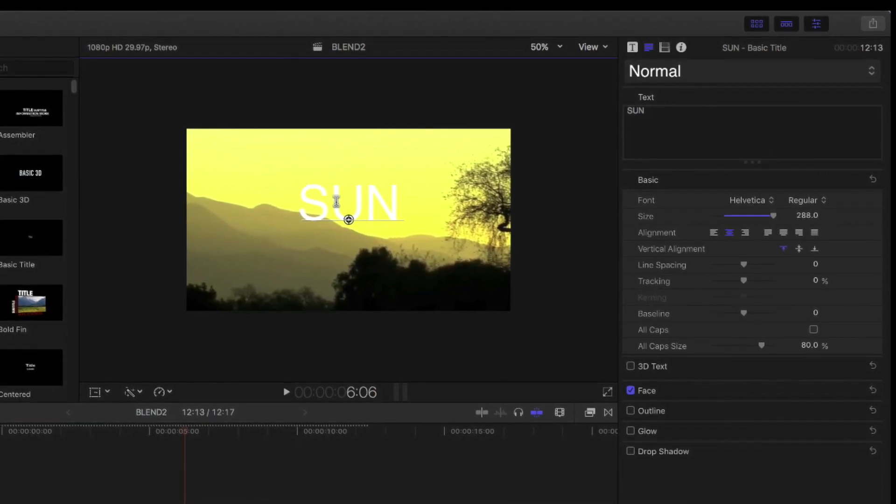
Try the Bold style of Helvetica on the SUN title and return it to Regular.
left_click(794, 201)
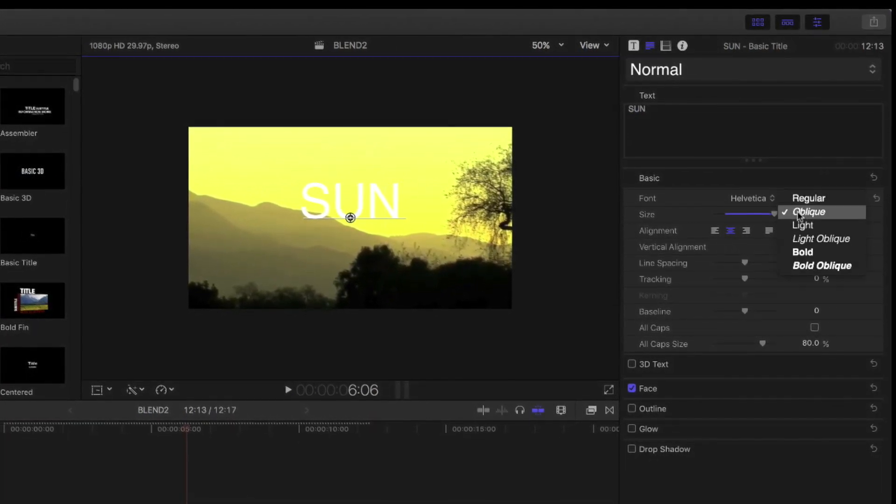
left_click(810, 252)
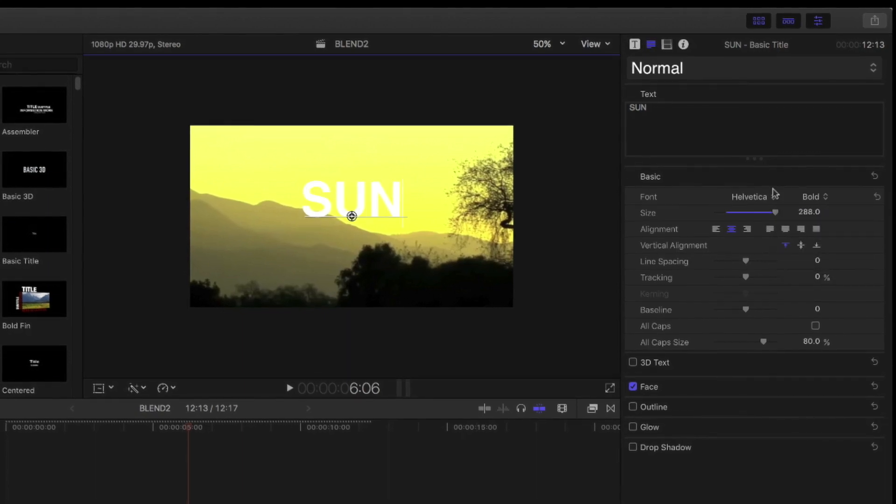
left_click(817, 199)
left_click(817, 138)
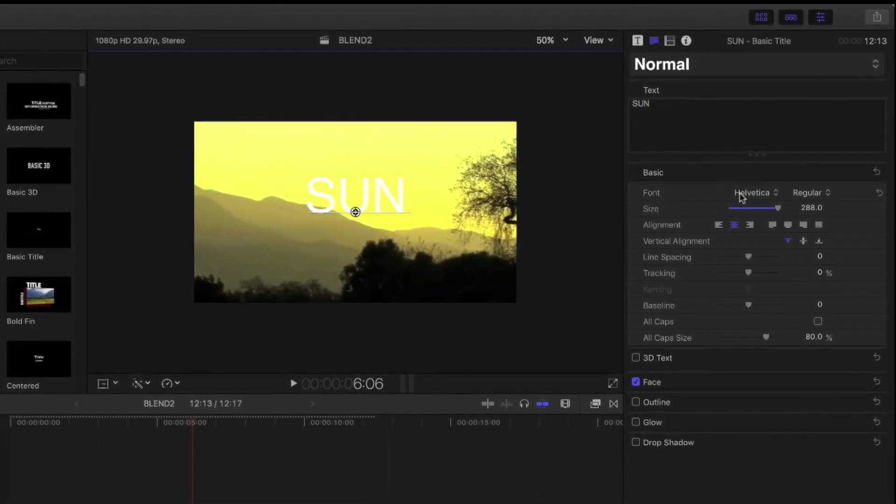
Change the SUN title's font to Hiragino Kaku Gothic Std.
left_click(765, 193)
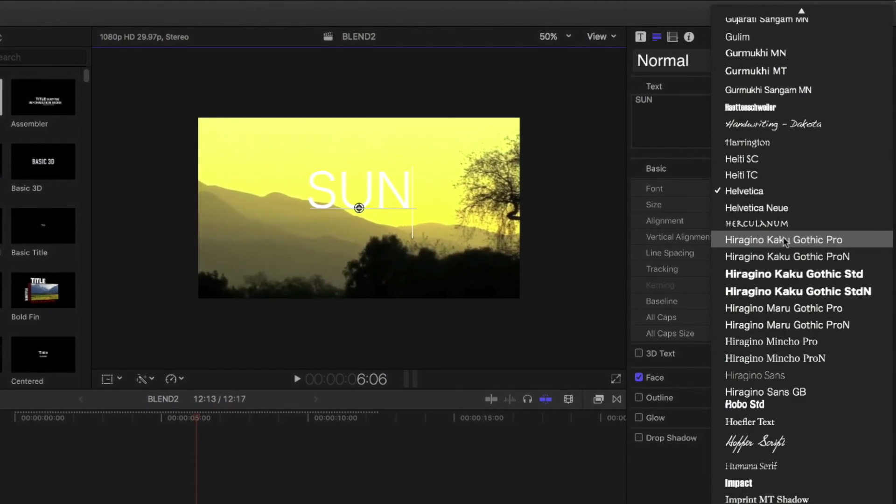
left_click(798, 270)
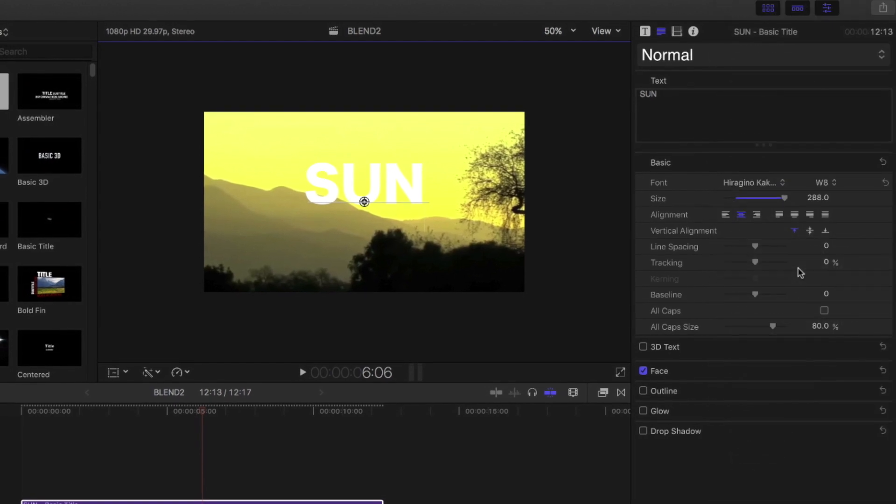
Set the SUN title's blend mode to Stencil Alpha and scrub through the timeline to preview the clip inside the letters.
left_click(176, 489)
left_click(129, 498)
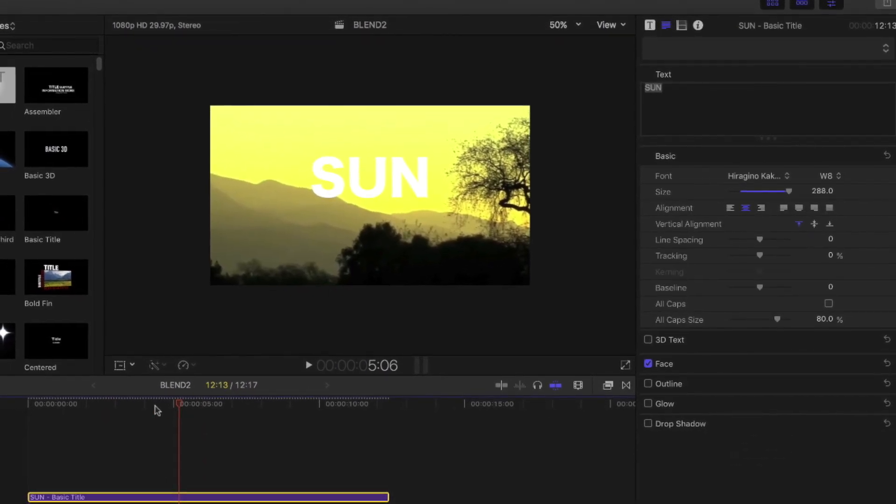
left_click(67, 497)
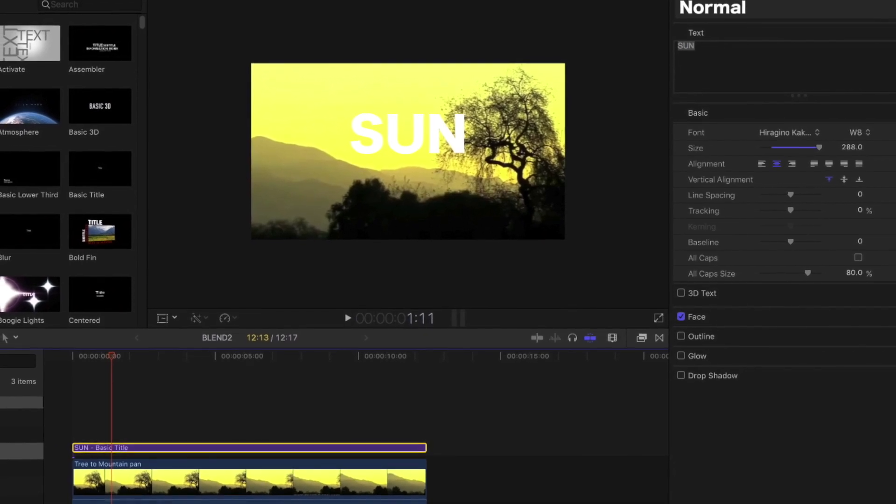
left_click(732, 1)
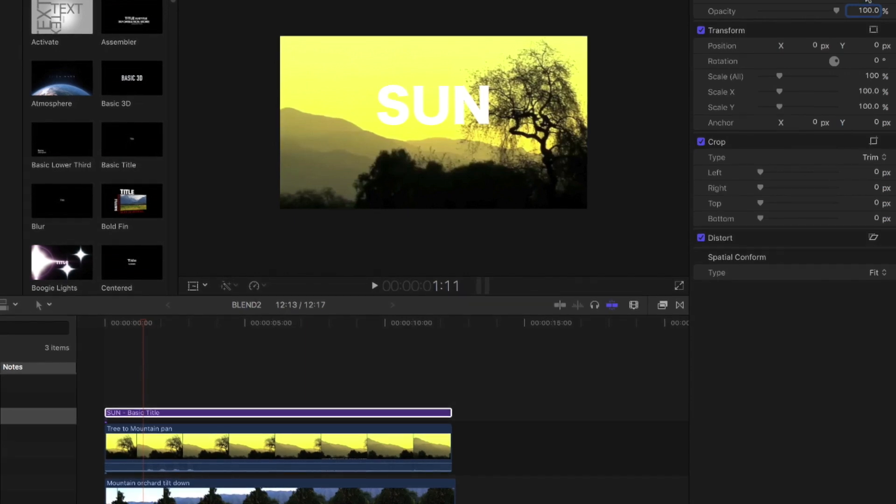
left_click(867, 1)
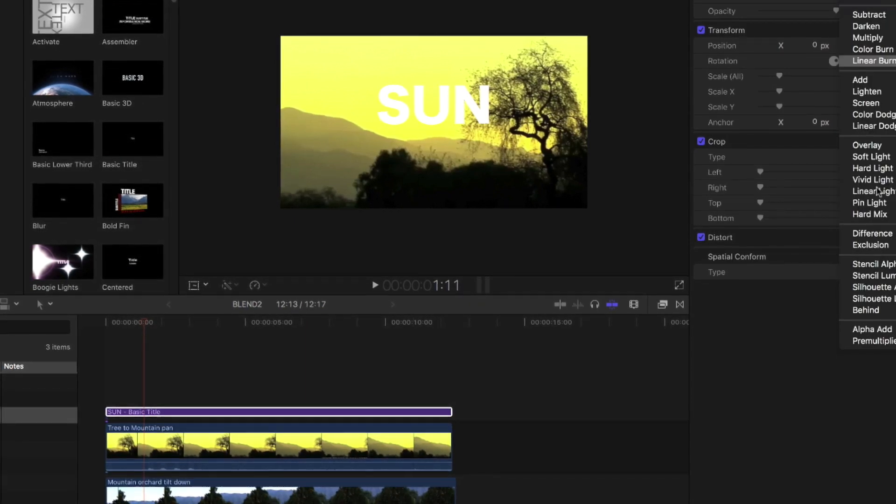
left_click(872, 264)
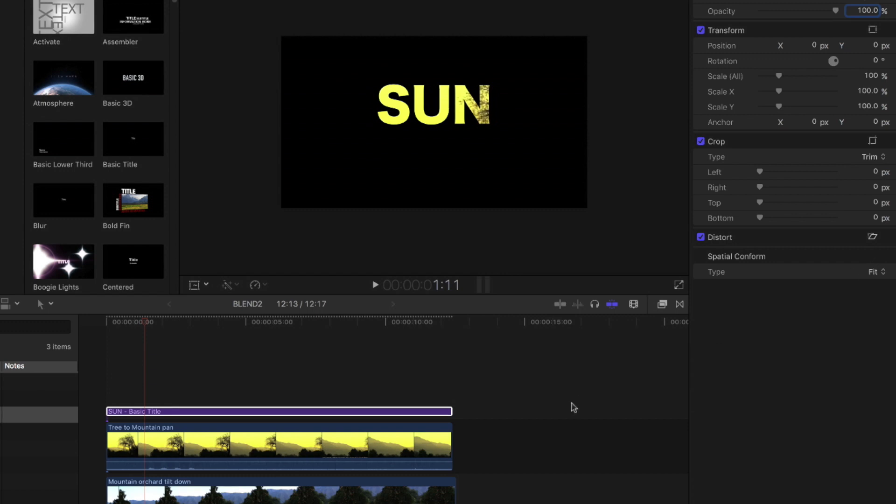
left_click_drag(167, 324, 366, 374)
left_click_drag(362, 324, 252, 344)
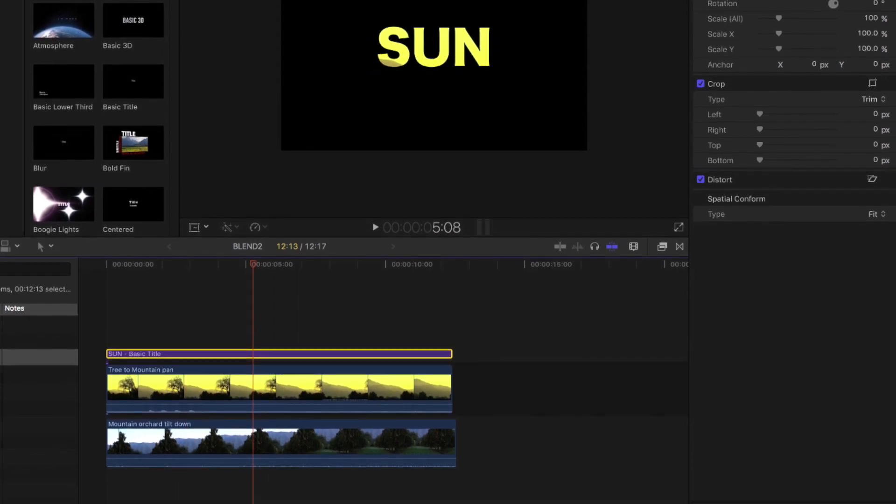
Combine the SUN title and the Tree to Mountain pan clip into a compound clip named SUN in the FCP X Projects event.
left_click(324, 438)
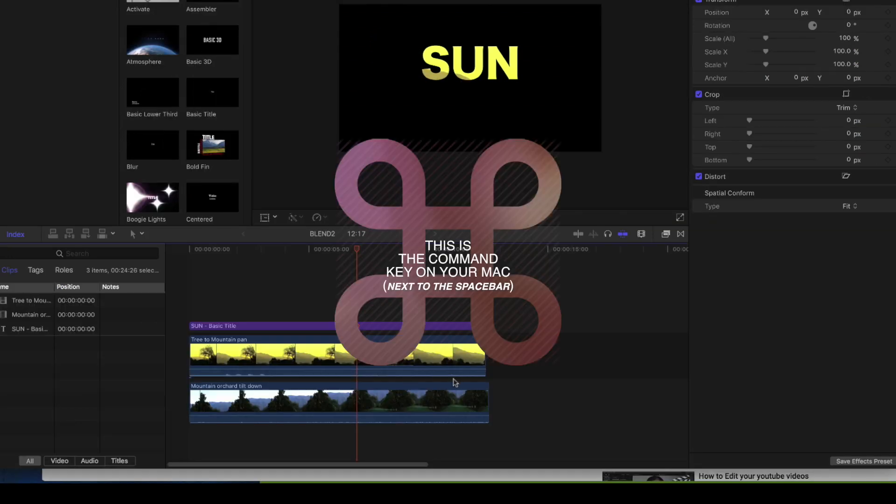
left_click(408, 359, "super")
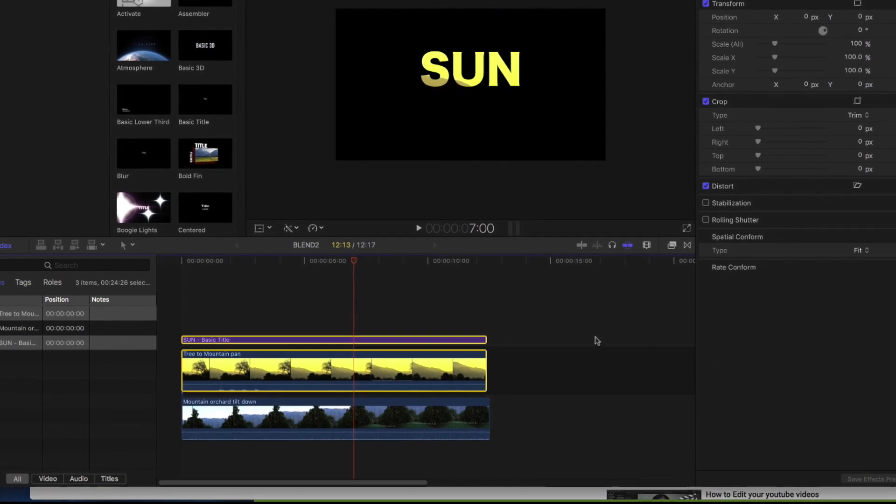
left_click(269, 380, "ctrl")
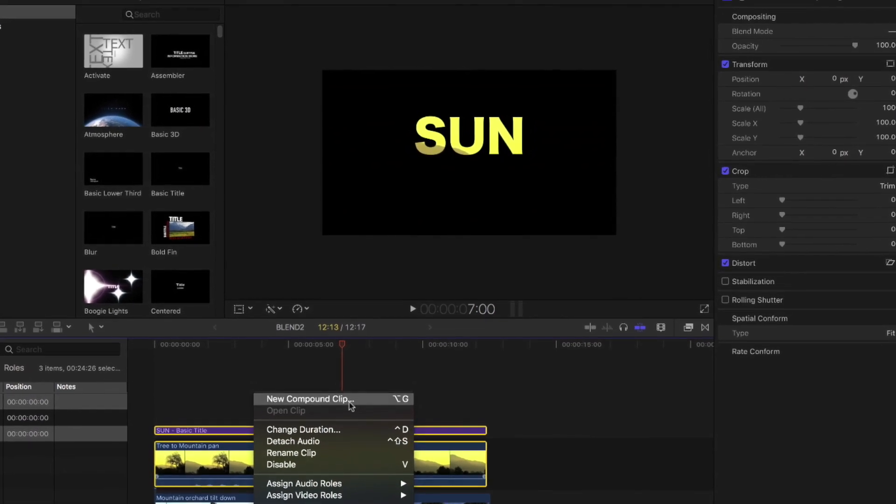
left_click(350, 405)
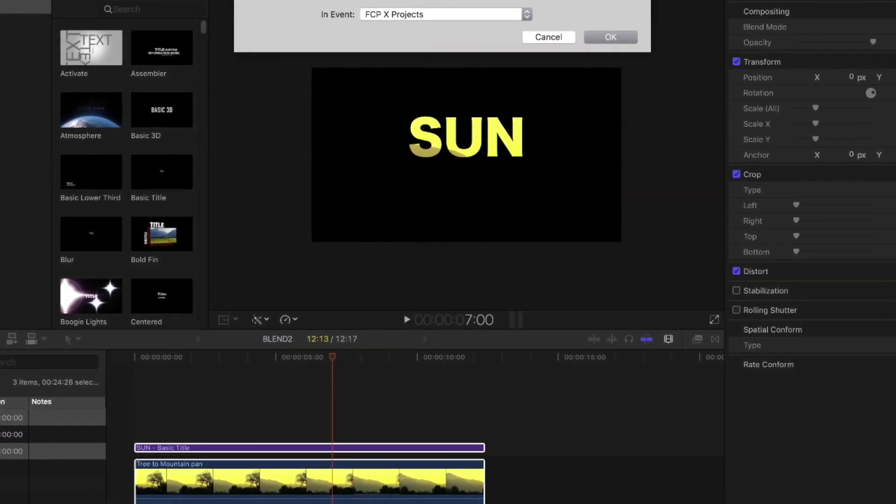
left_click(402, 9)
left_click(401, 10)
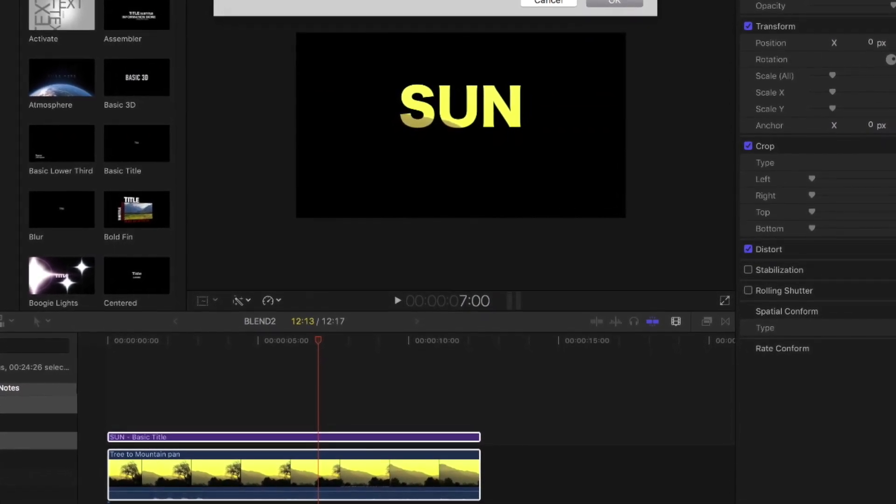
left_click(614, 2)
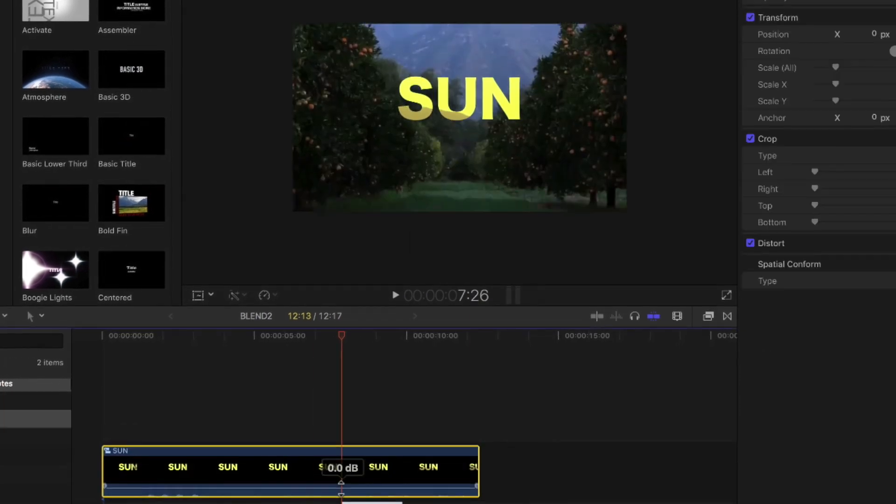
Scrub through the BLEND2 timeline to preview the SUN compound clip over the Mountain orchard tilt down background.
left_click_drag(338, 335, 180, 380)
left_click_drag(176, 317, 285, 328)
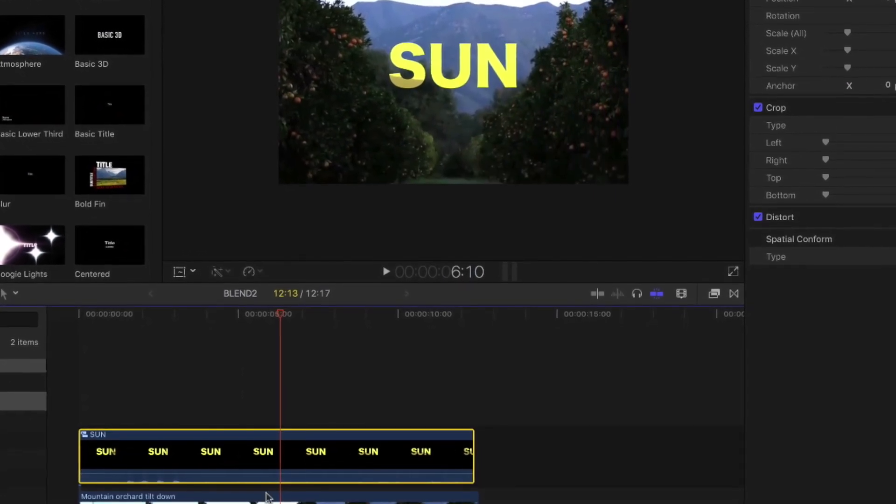
left_click(266, 494)
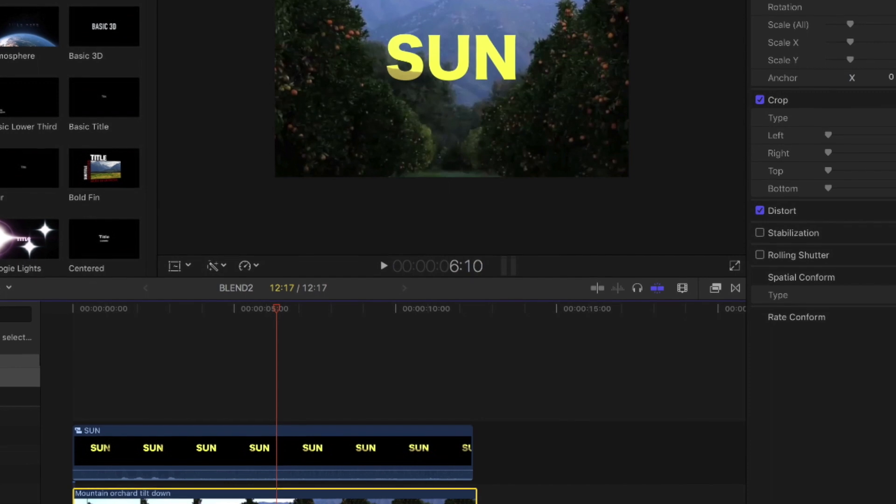
left_click_drag(279, 320, 234, 334)
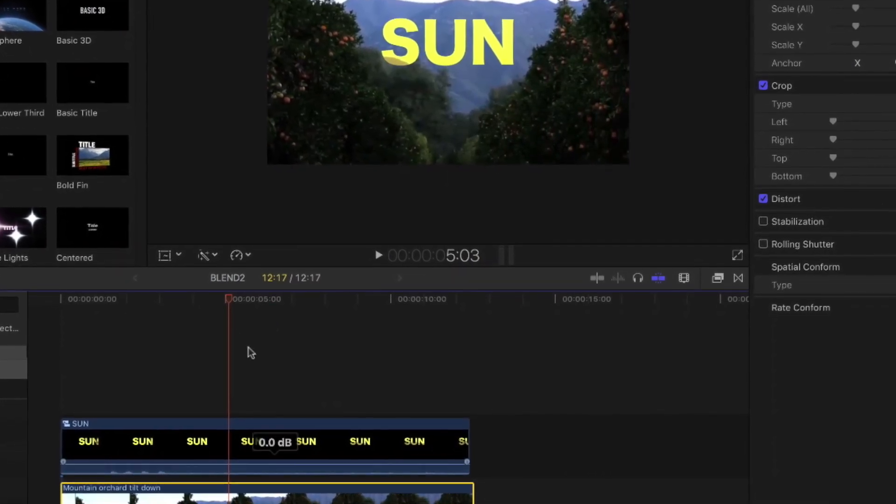
left_click_drag(226, 298, 205, 306)
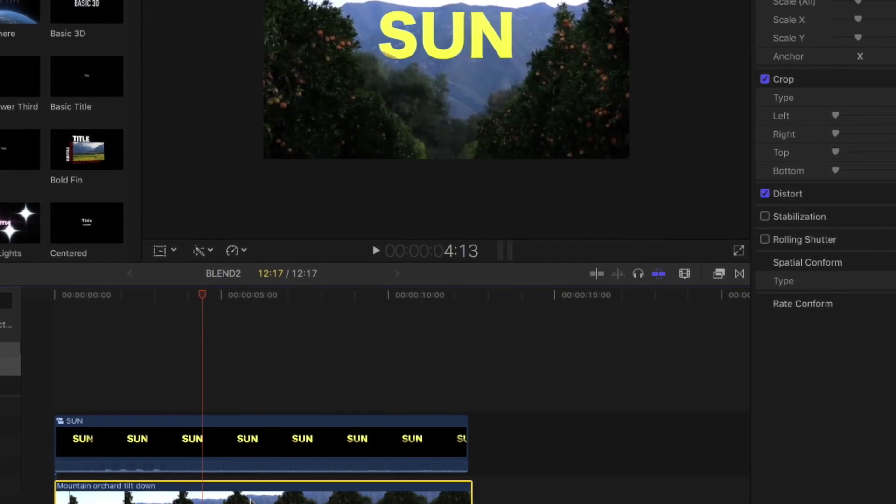
Open the SUN compound clip, scrub through its title and video layers, and return to the BLEND2 timeline.
mouse_move(289, 459)
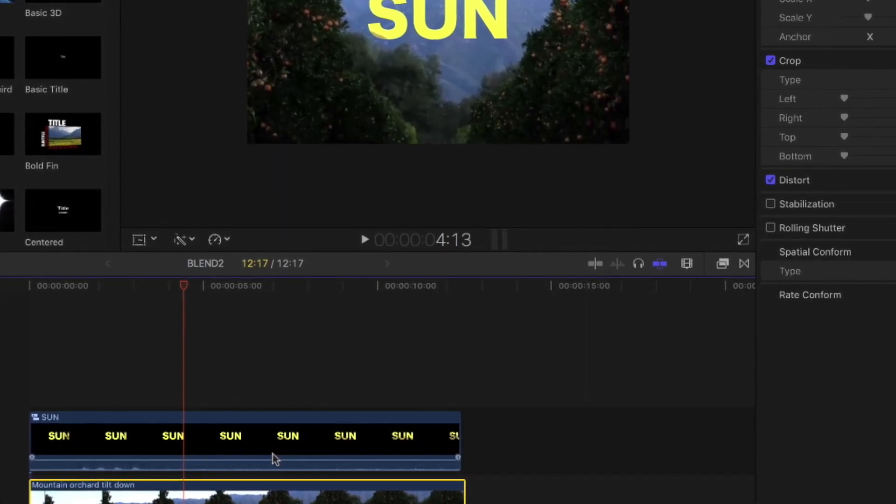
double_click(272, 455)
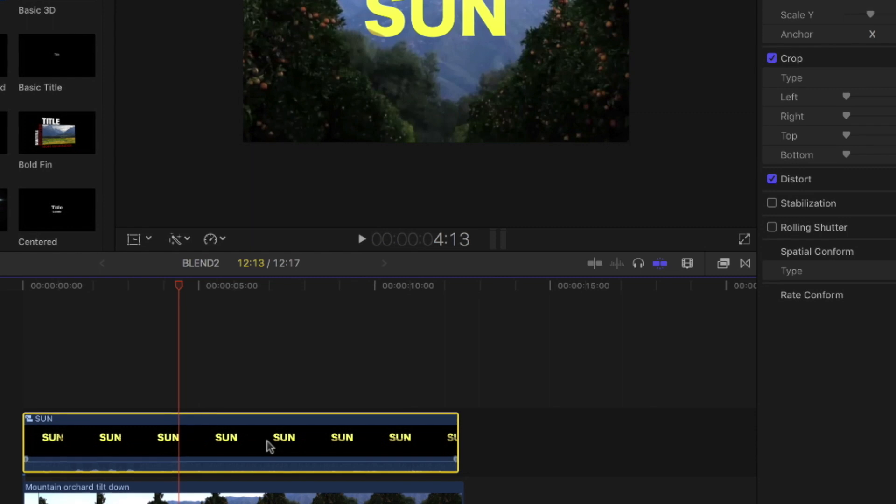
left_click(270, 447)
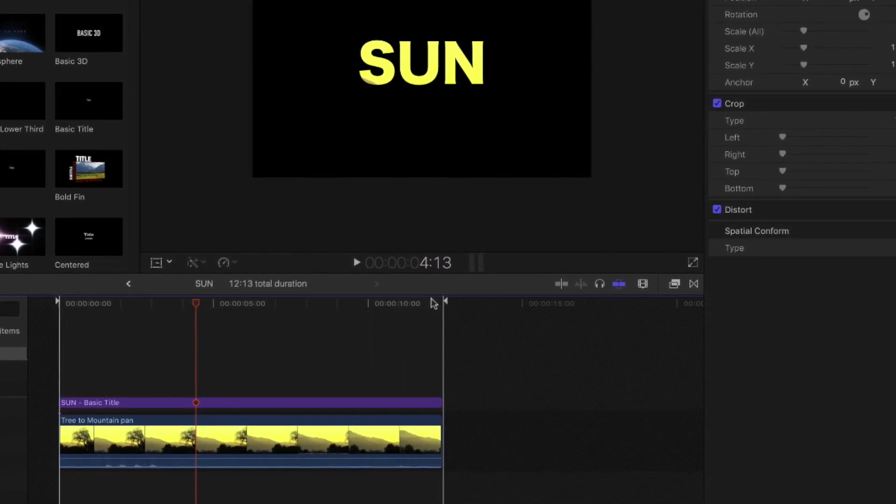
left_click(390, 309)
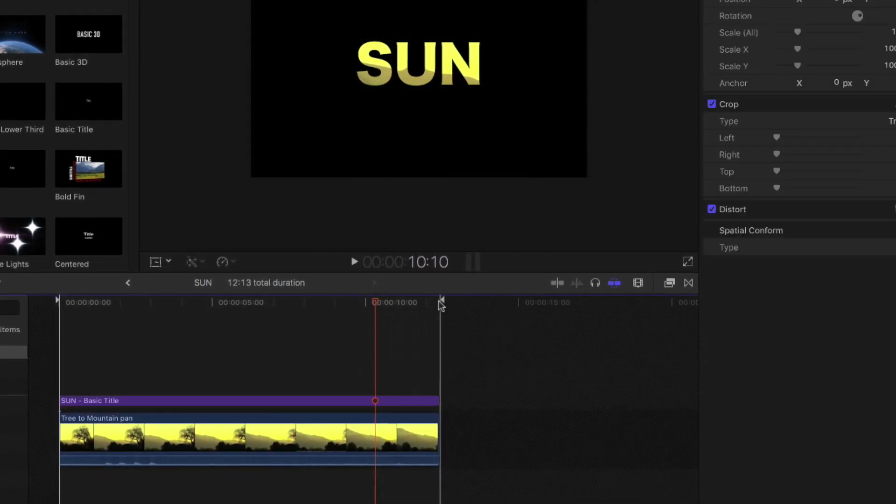
left_click_drag(375, 301, 166, 373)
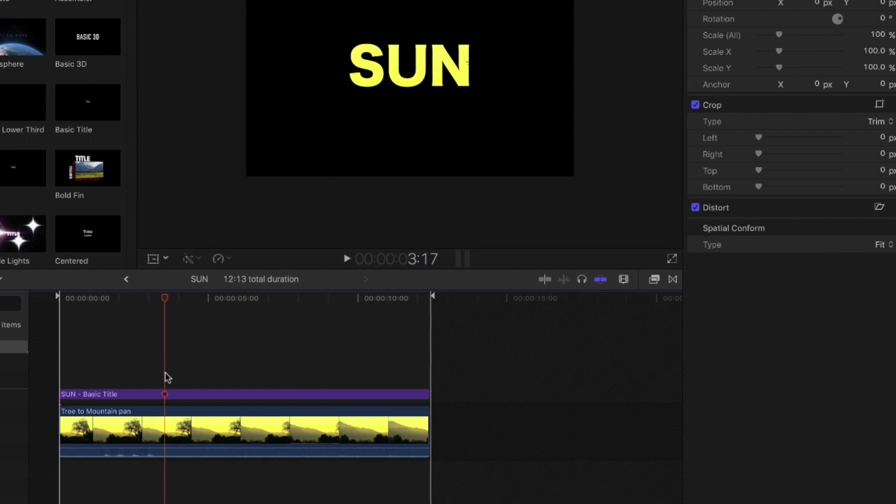
left_click_drag(164, 371, 248, 359)
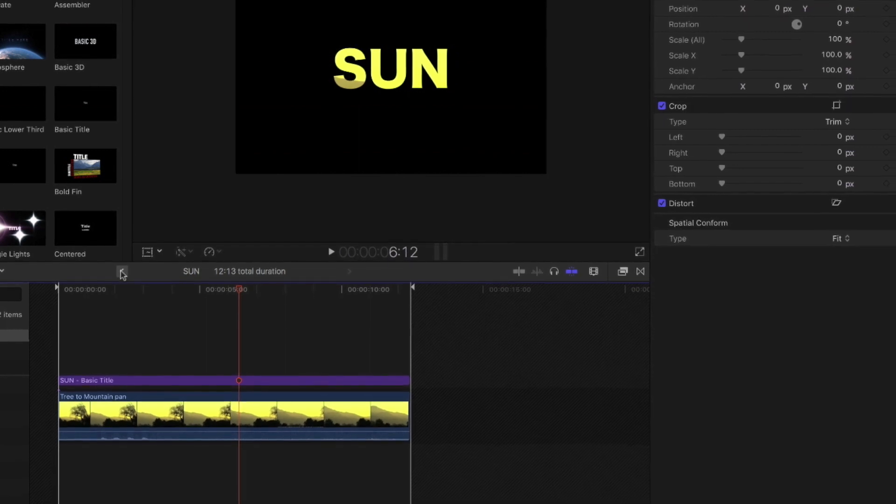
left_click(121, 272)
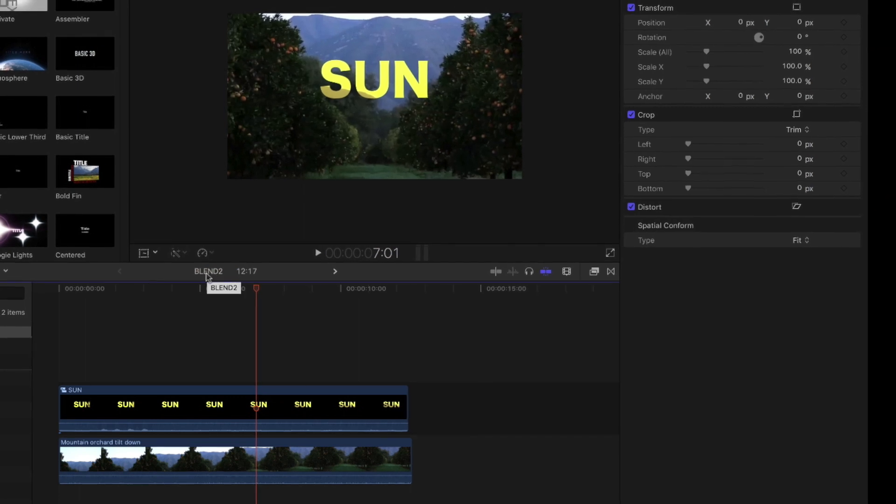
Open the SUN compound clip and change its Basic Title text to SUNNY.
double_click(177, 410)
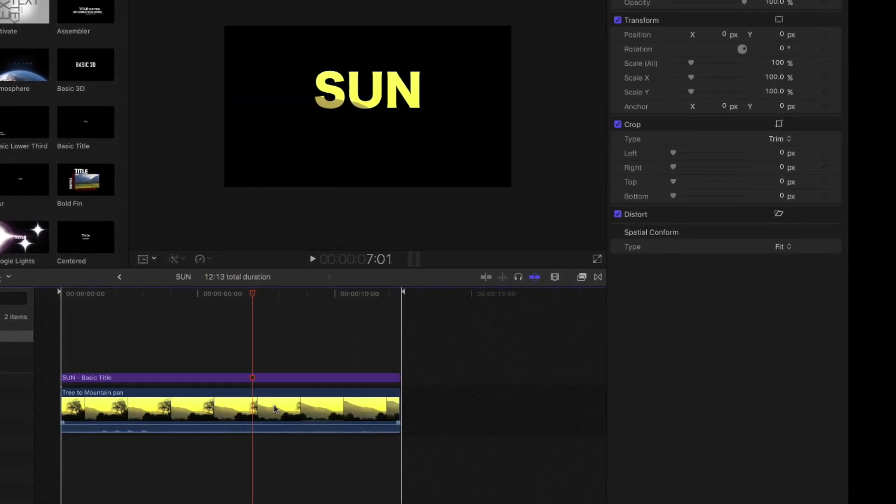
double_click(184, 380)
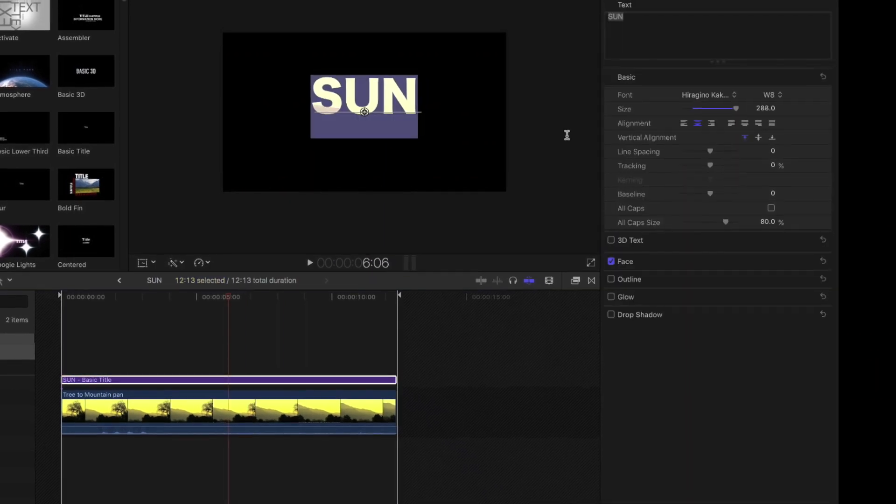
left_click(650, 23)
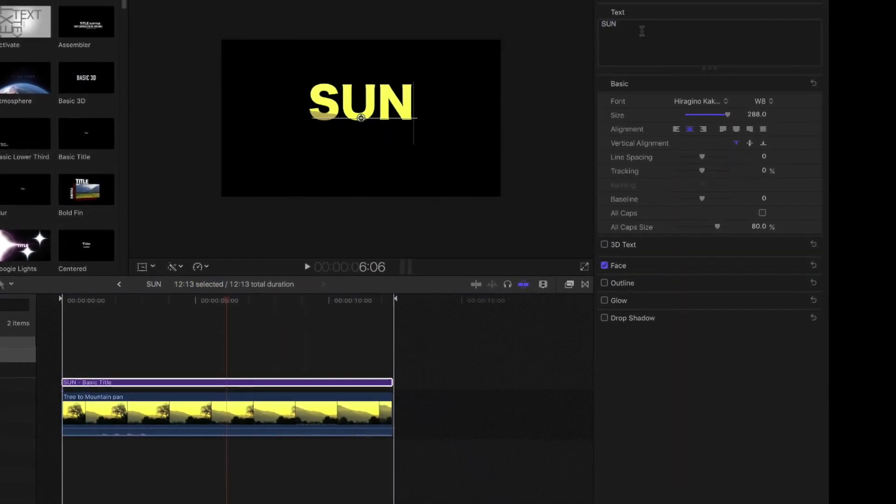
type("NY")
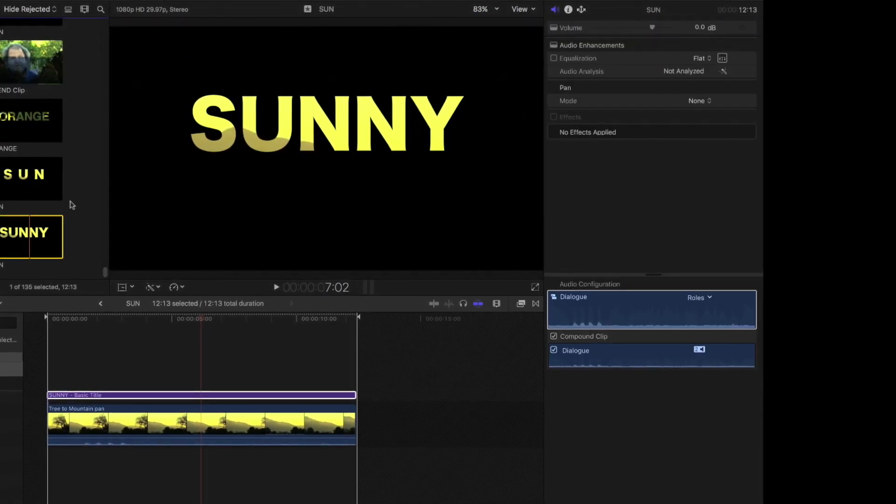
Look through the compound clips in the event browser and return to the BLEND2 timeline.
scroll(72, 205, "up", 4)
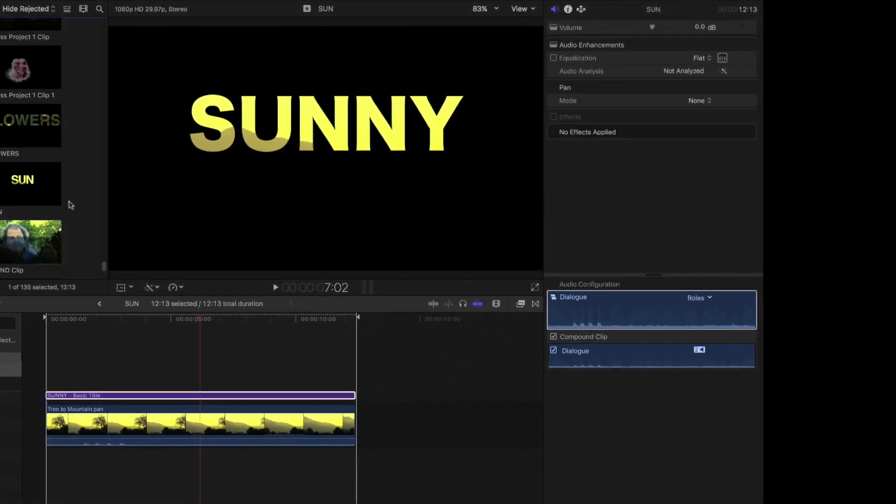
scroll(69, 205, "down", 3)
scroll(67, 205, "up", 8)
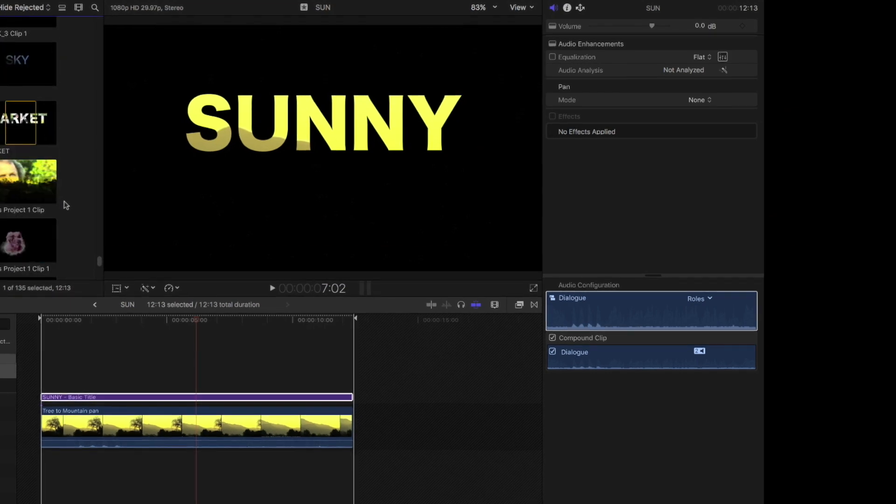
scroll(65, 205, "down", 3)
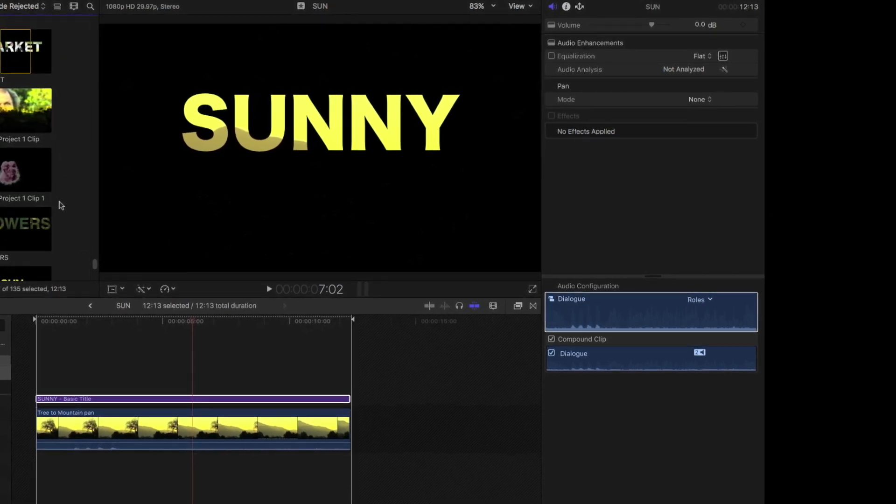
scroll(61, 205, "down", 3)
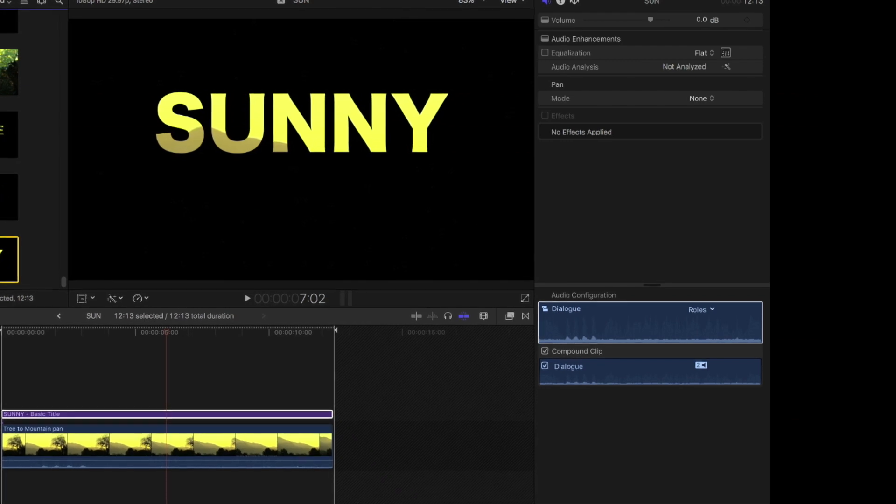
left_click(54, 316)
Place the ORANGE compound clip above the SUNNY clip and set its position to X -19.2 px, Y 262 px.
left_click_drag(5, 135, 100, 405)
left_click(174, 352)
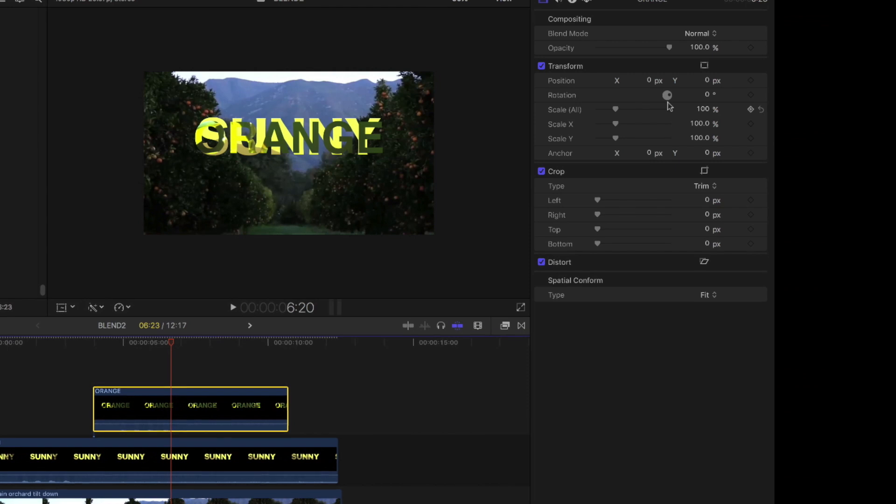
left_click(638, 81)
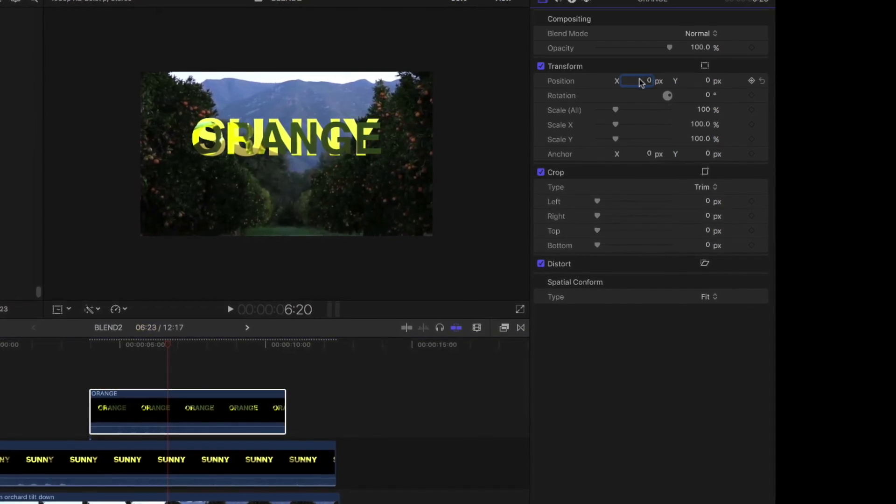
left_click_drag(639, 82, 649, 83)
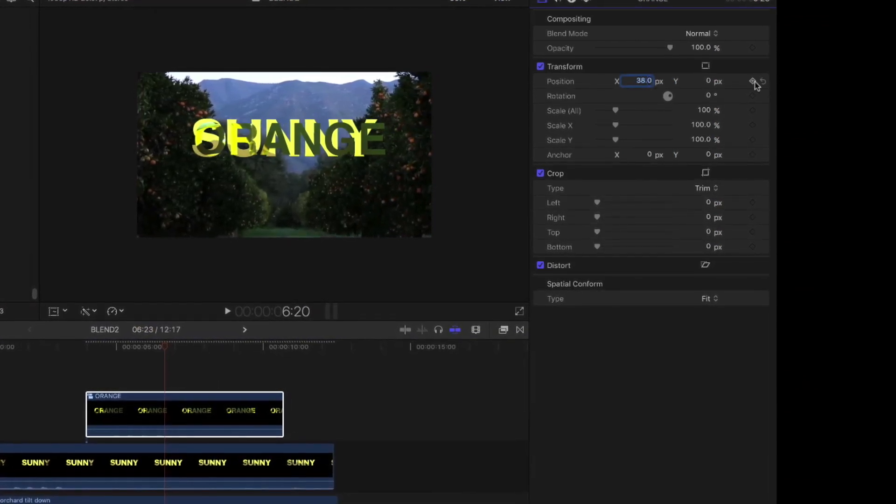
left_click_drag(708, 81, 708, 79)
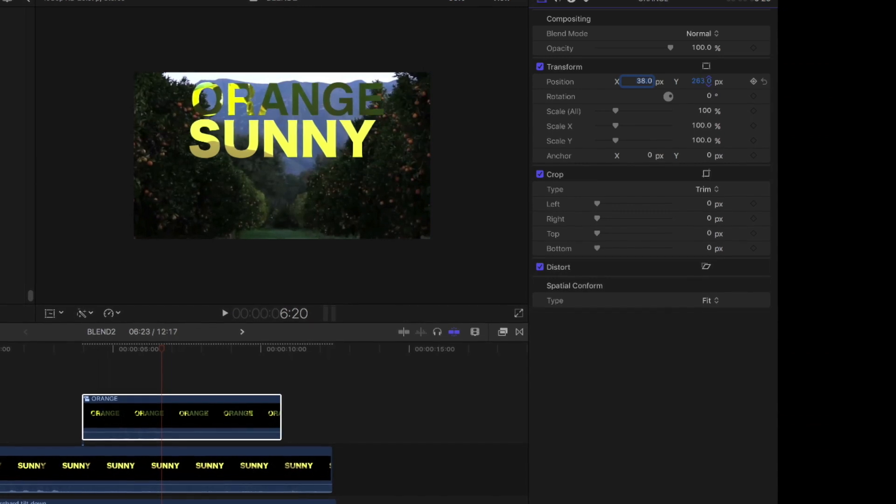
left_click_drag(640, 82, 642, 84)
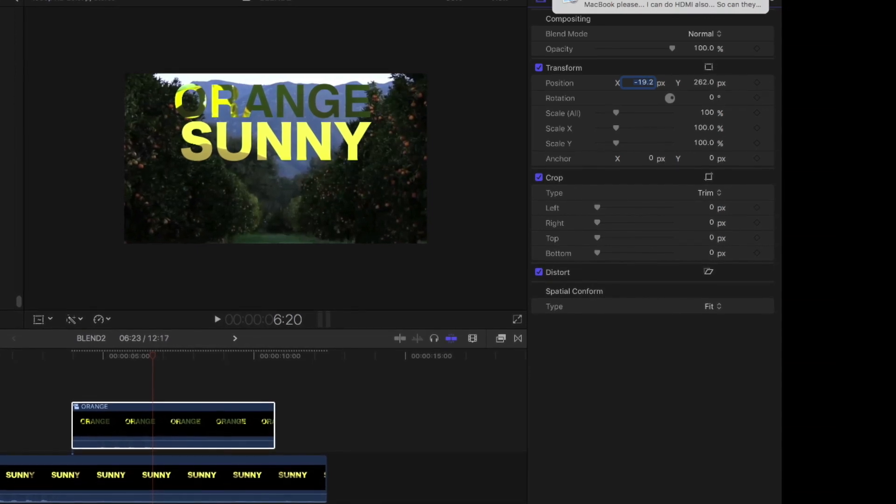
Delete the ORANGE compound clip from the timeline.
left_click(134, 408)
key("Delete")
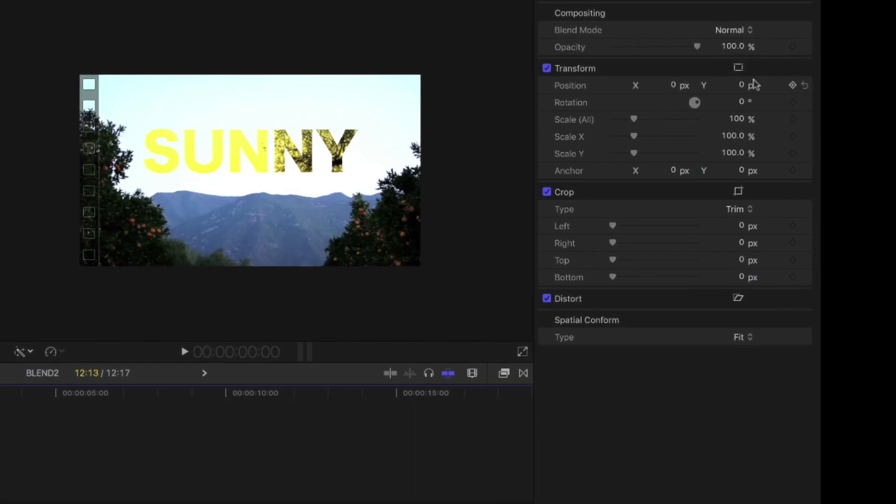
Move the SUNNY clip above the frame at the timeline start with a Position keyframe at Y 834.1 px.
left_click_drag(740, 82, 741, 19)
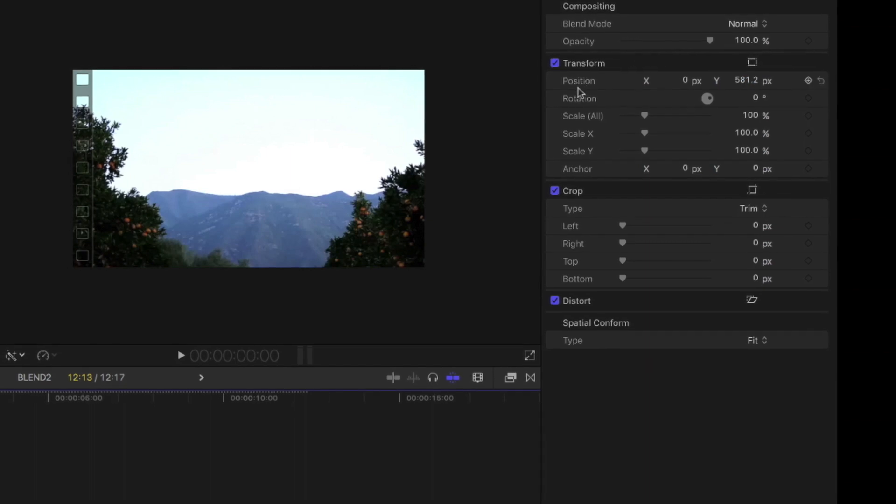
left_click_drag(748, 78, 742, 81)
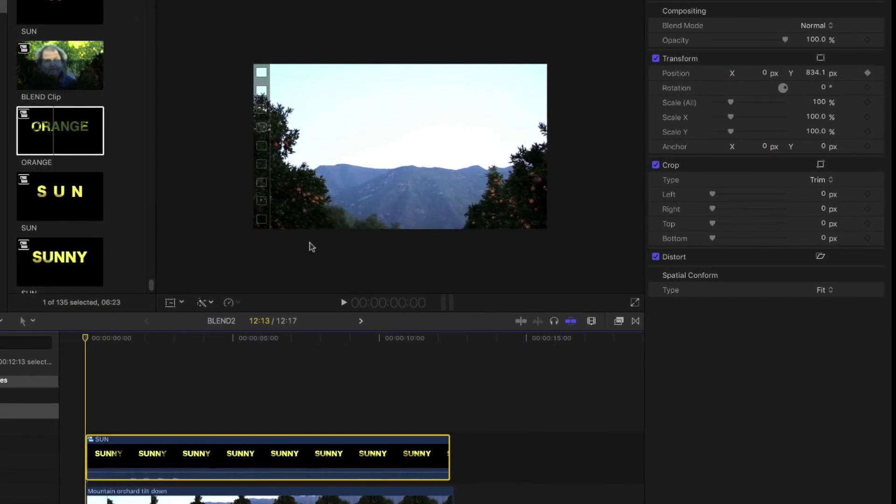
Keyframe the SUNNY clip's Position Y at -101.1 px at 3:12 and return the playhead to the start.
left_click(105, 342)
left_click_drag(116, 339, 225, 345)
left_click_drag(835, 69, 838, 79)
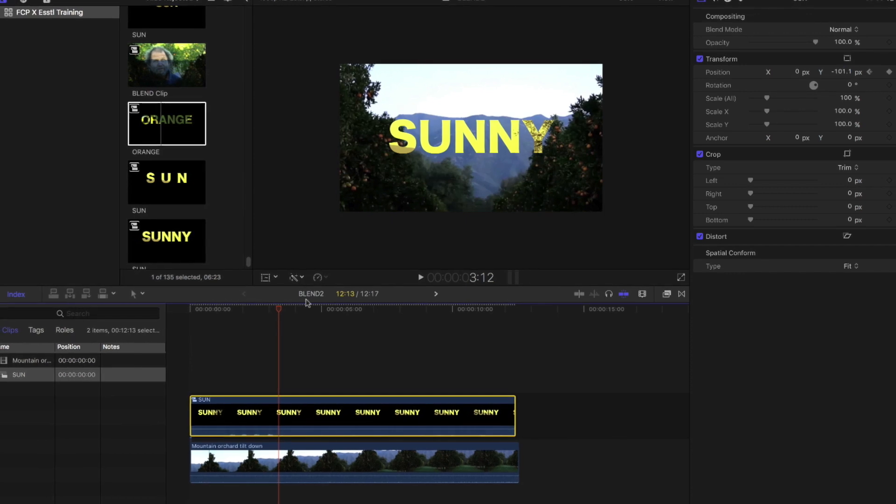
left_click_drag(277, 308, 133, 318)
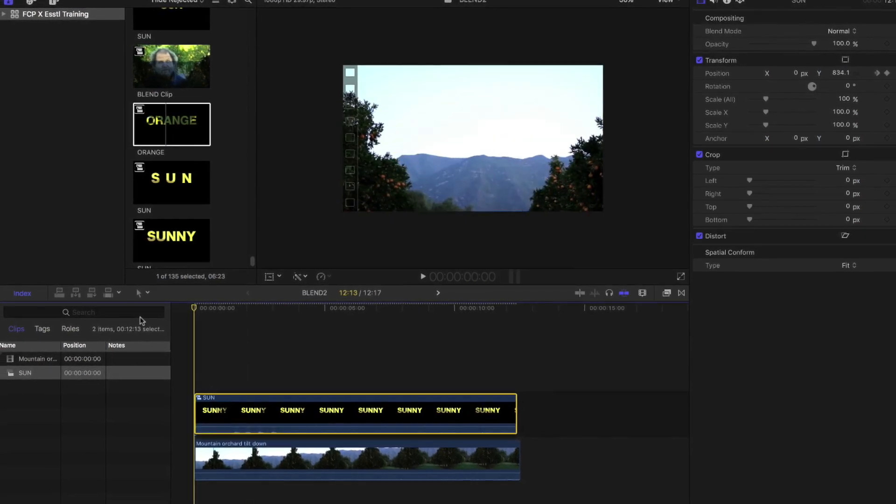
Play back the SUNNY clip's position animation from the timeline start and return the playhead to the start.
key("space")
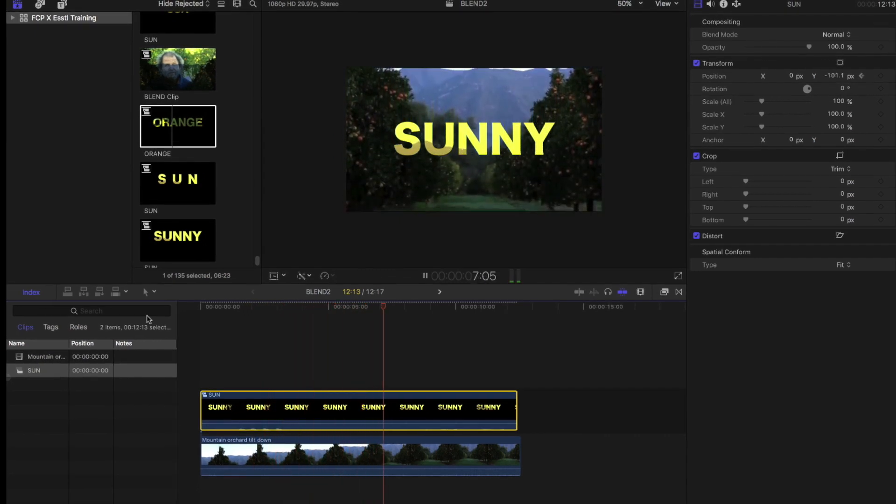
key("space")
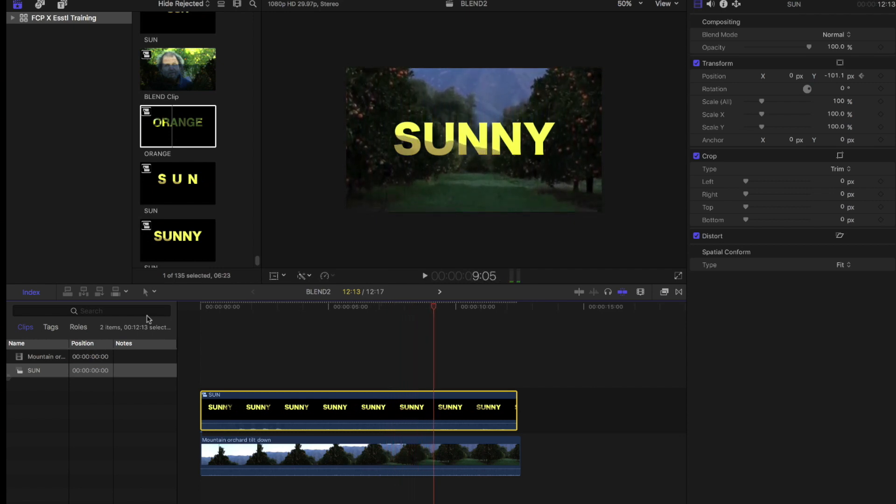
left_click_drag(434, 304, 200, 308)
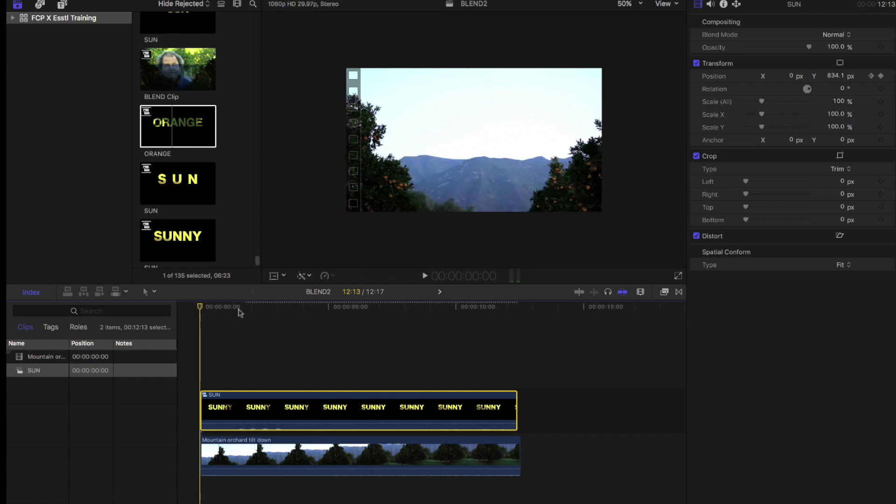
Keyframe the SUNNY clip's overall scale at 100% at 4:03 and at 160% at 6:23.
left_click_drag(240, 312, 314, 340)
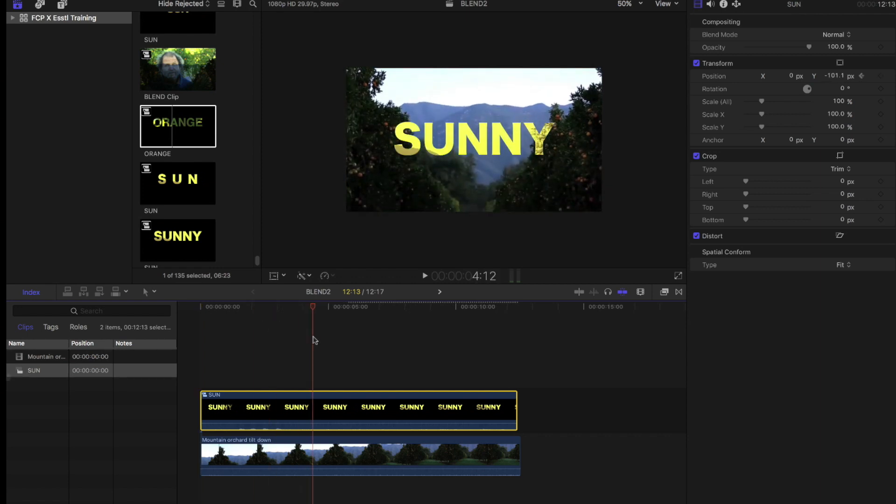
mouse_move(315, 340)
left_mouse_down()
mouse_move(295, 341)
mouse_move(306, 348)
left_mouse_up()
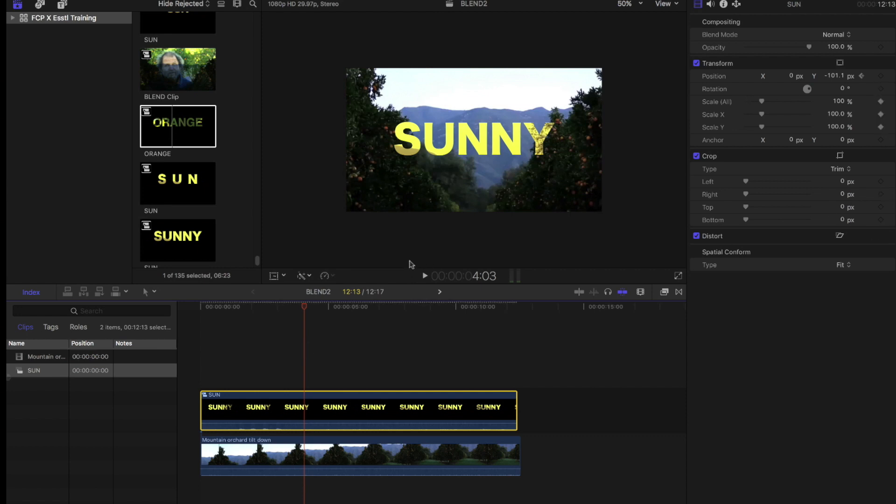
left_click_drag(307, 308, 375, 321)
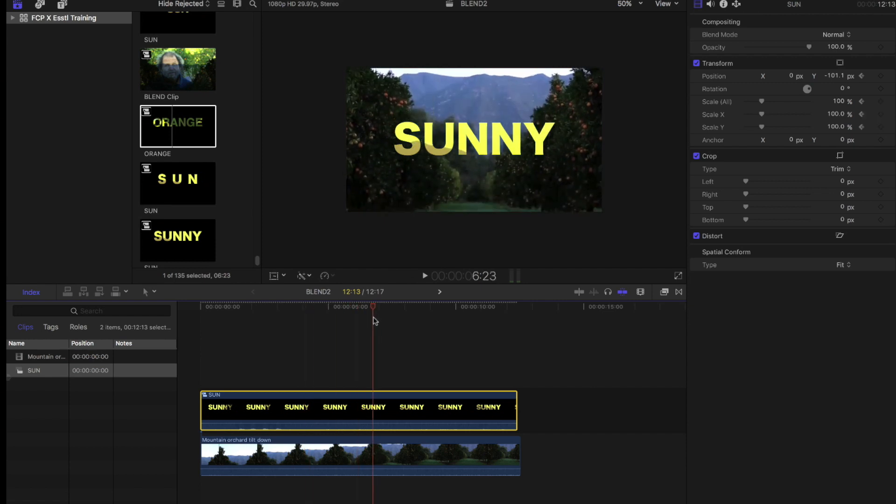
left_click_drag(762, 102, 774, 104)
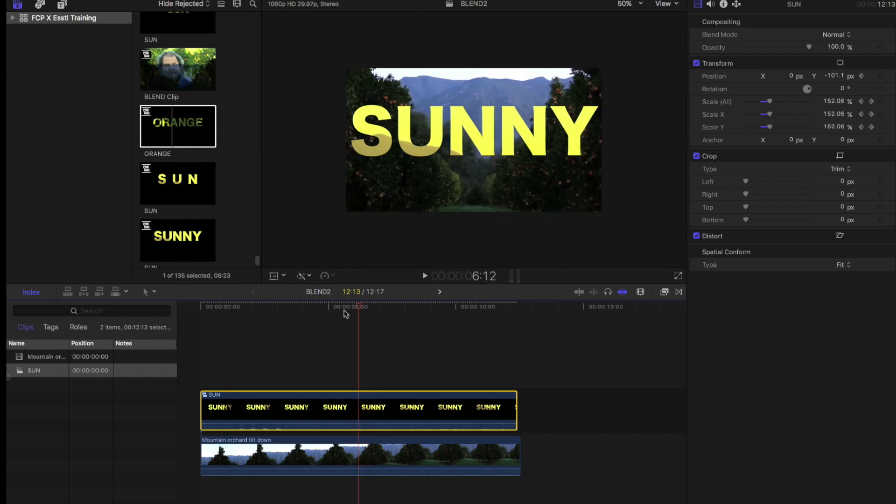
Play the composite from the timeline start to review the SUNNY clip's position and scale animation.
key("Home")
key("space")
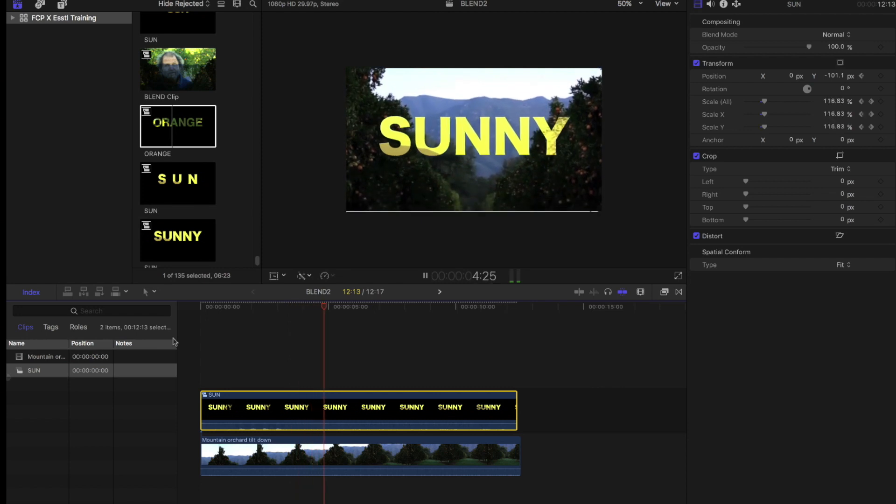
key("space")
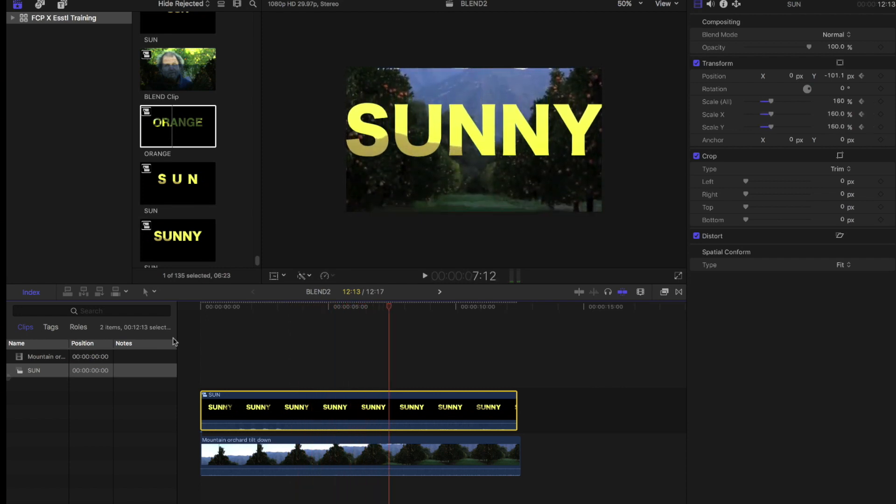